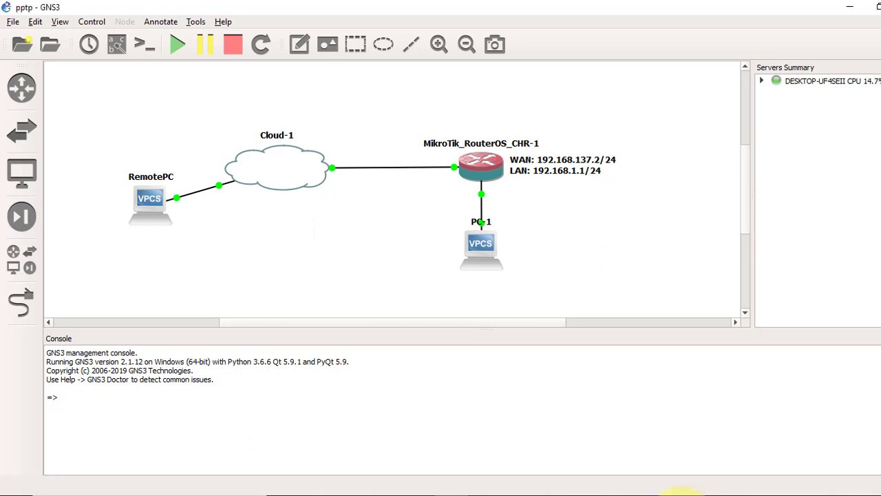
Show the Fig-37-PPTP.jpg tunnel diagram in Honeyview
left_click(609, 490)
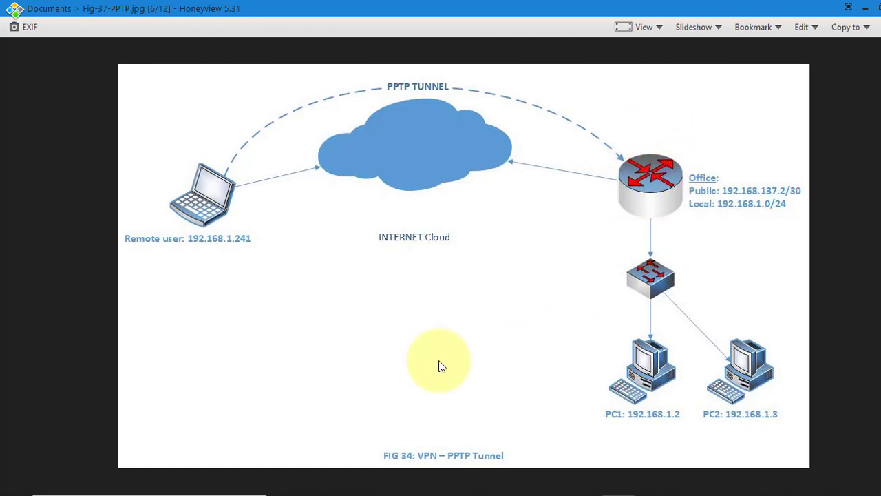
Review the router's addresses: WAN 192.168.137.2/24 and LAN 192.168.1.1/24
left_click(323, 492)
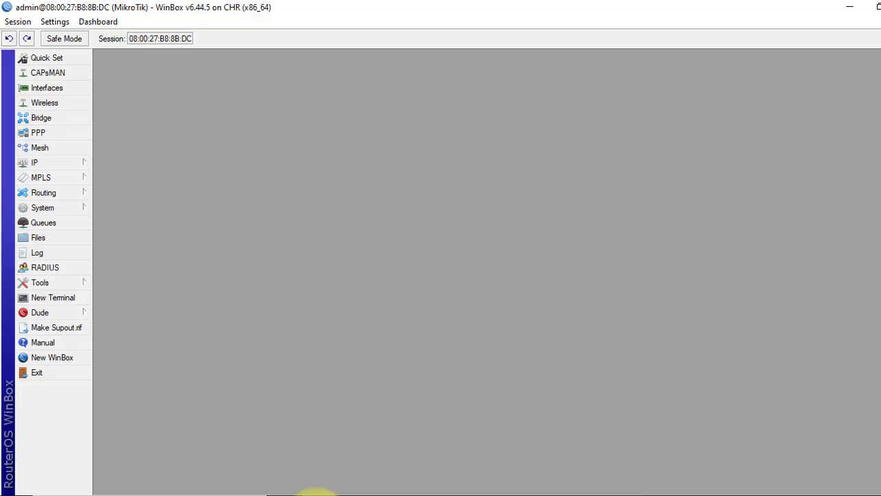
left_click(84, 163)
left_click(117, 158)
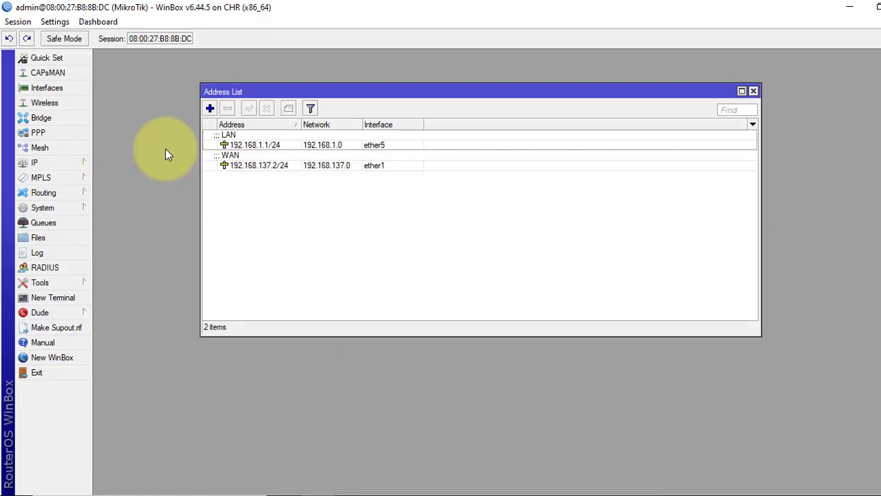
left_click(275, 166)
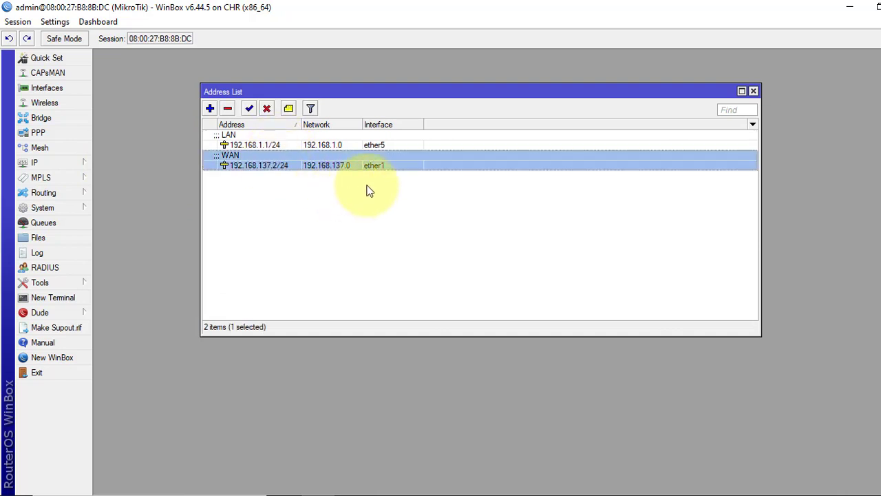
left_click(378, 145)
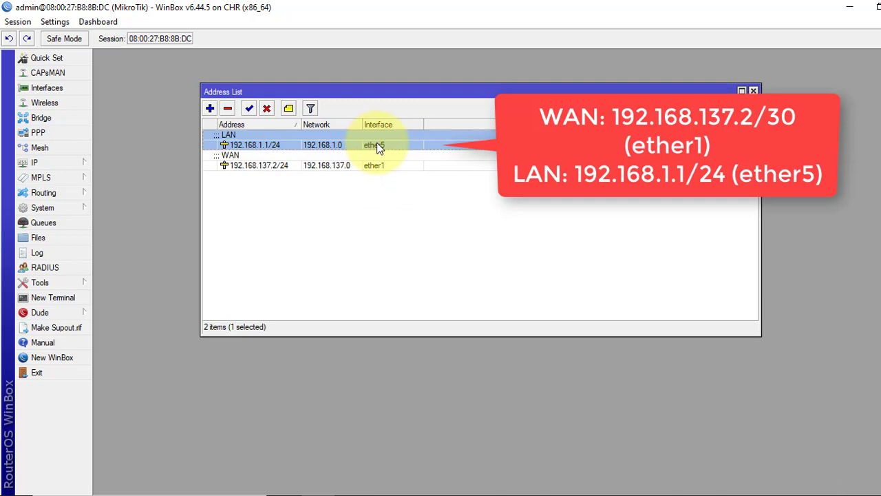
Check that the default 0.0.0.0/0 route uses gateway 192.168.137.1, then close the route windows
left_click(84, 161)
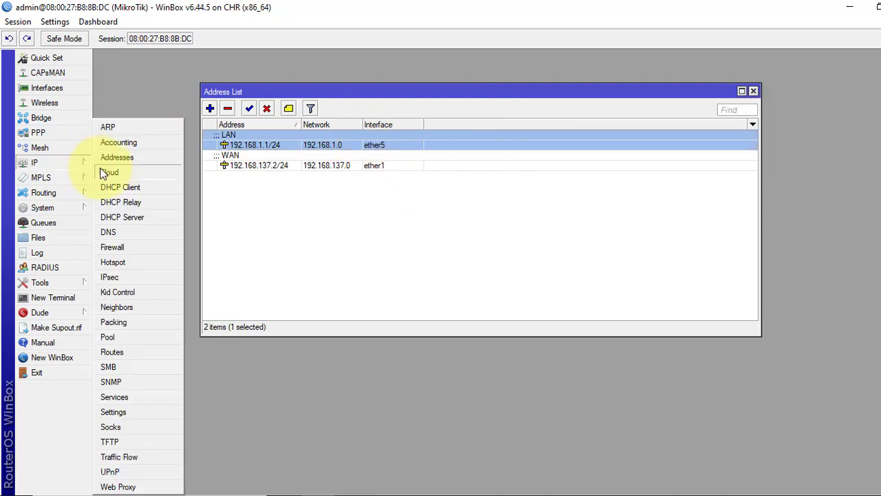
left_click(110, 353)
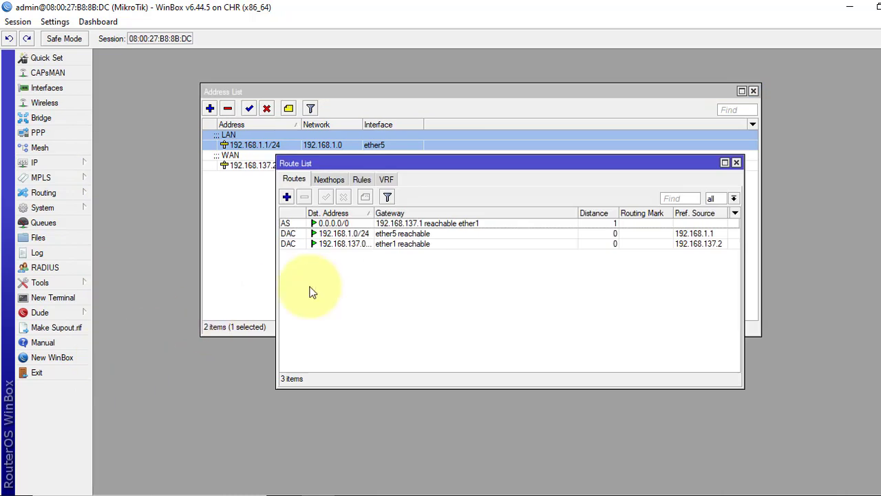
double_click(347, 224)
left_click(518, 204)
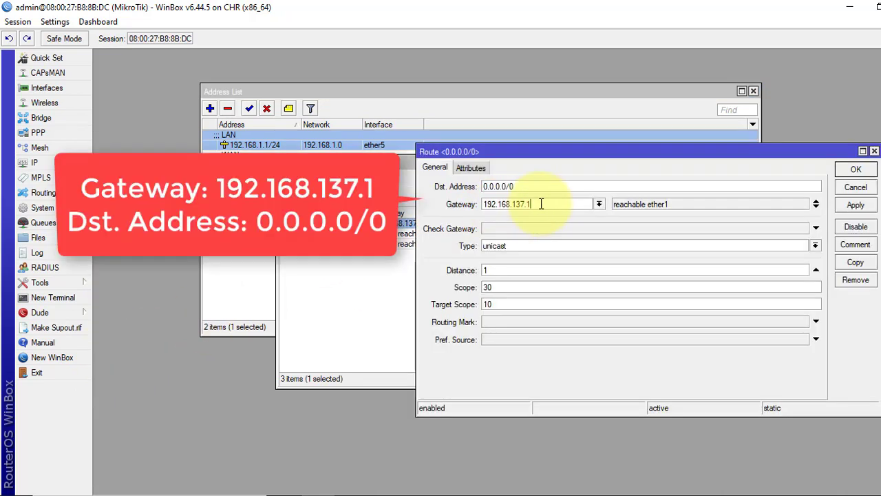
left_click_drag(541, 204, 490, 204)
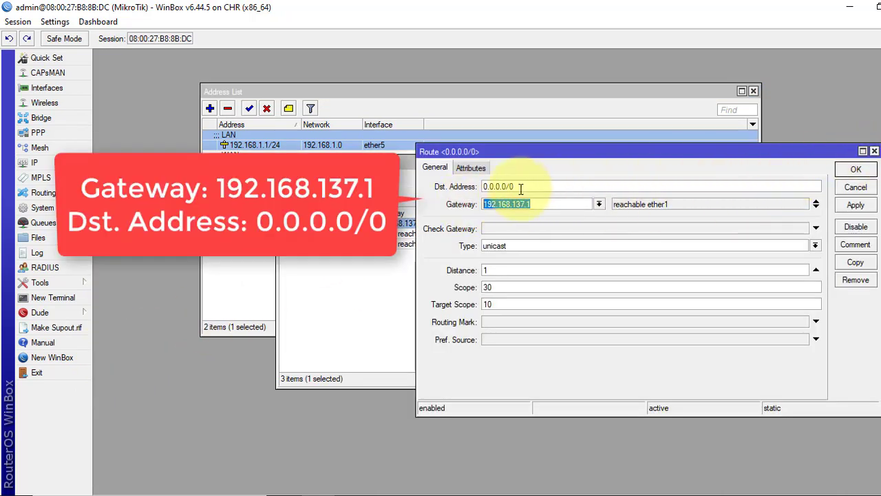
left_click(874, 151)
left_click(739, 162)
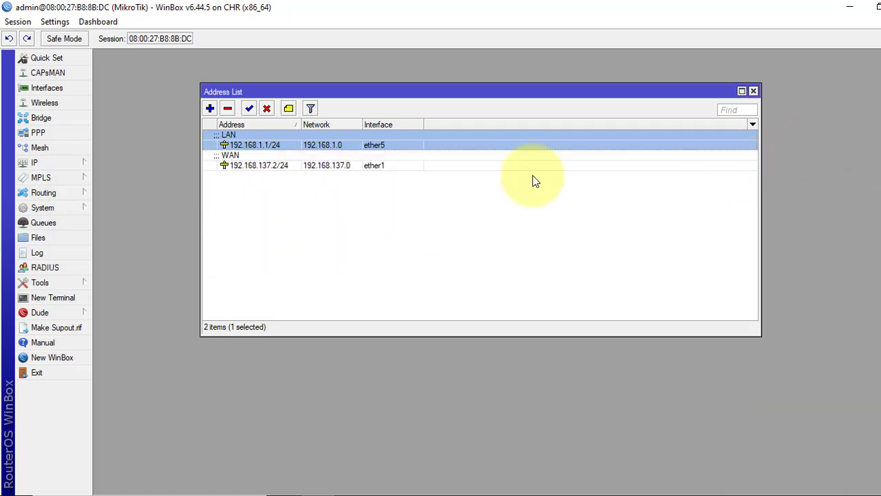
left_click(73, 161)
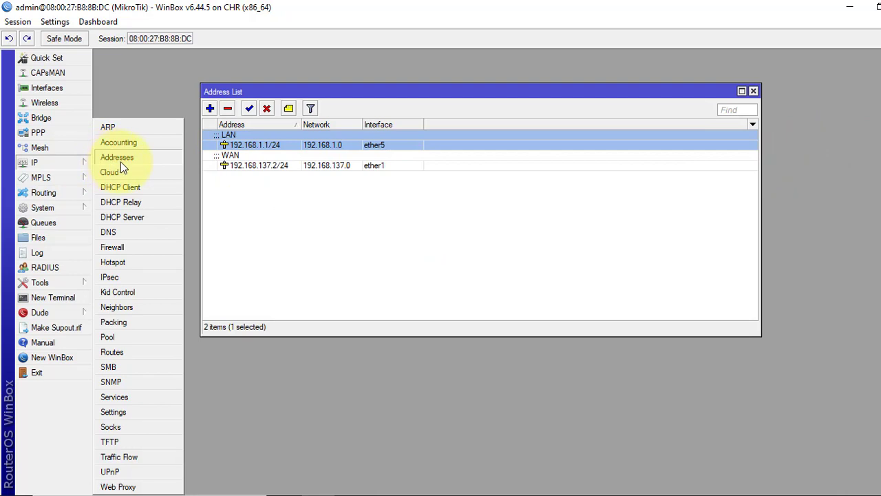
left_click(128, 247)
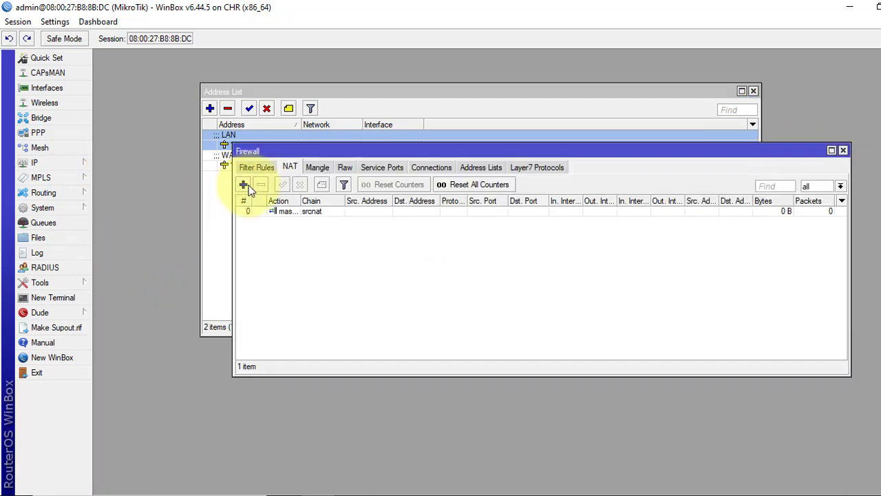
double_click(293, 213)
left_click(397, 74)
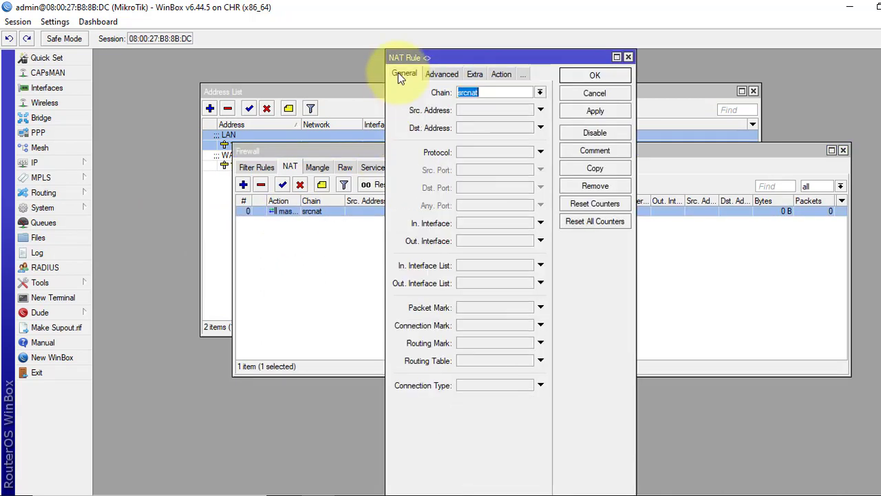
left_click(501, 74)
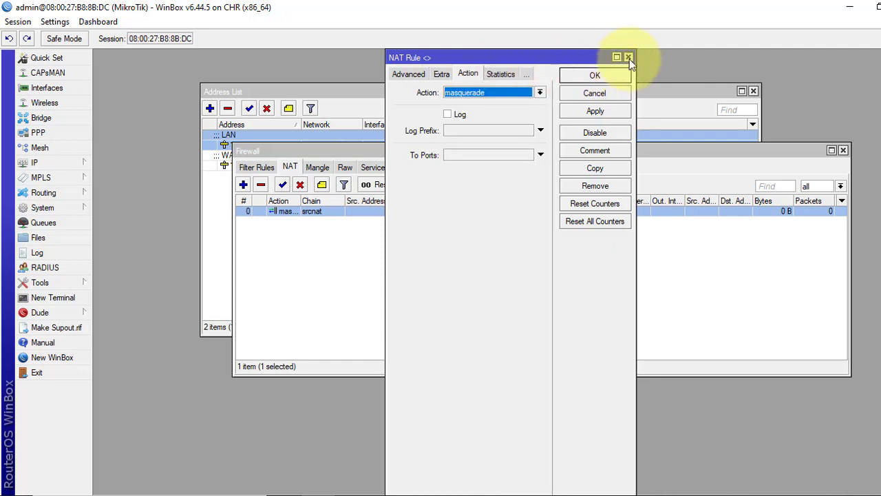
left_click(621, 74)
key("Escape")
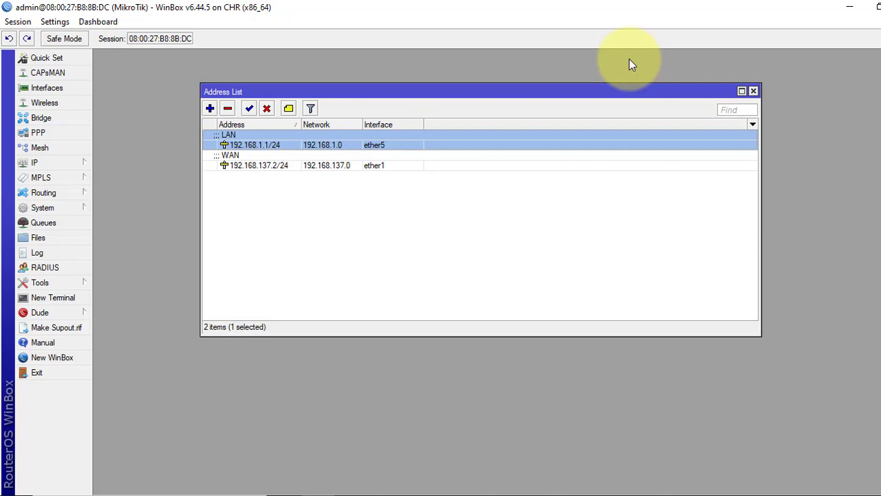
Enable the PPTP server under PPP and apply the change
left_click(39, 132)
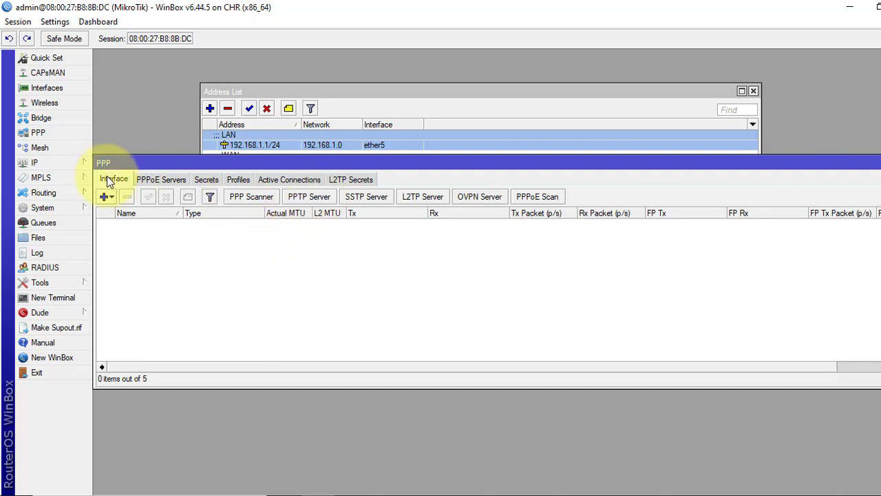
left_click(308, 198)
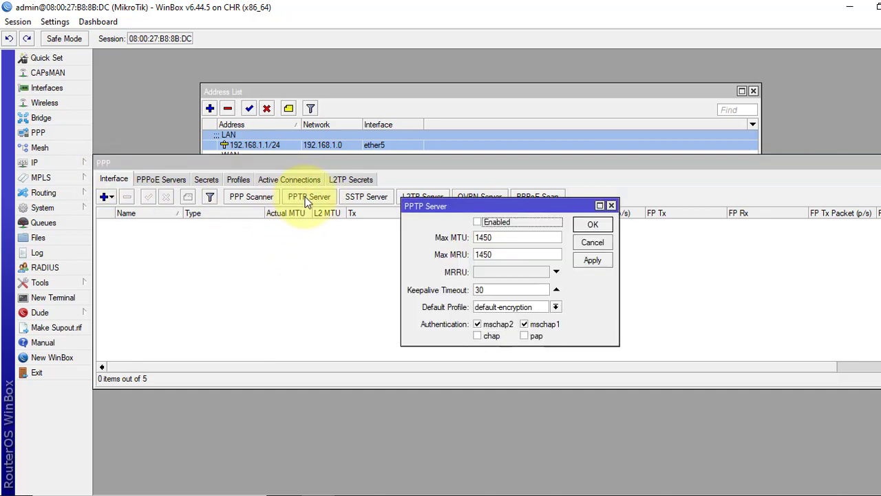
left_click(477, 223)
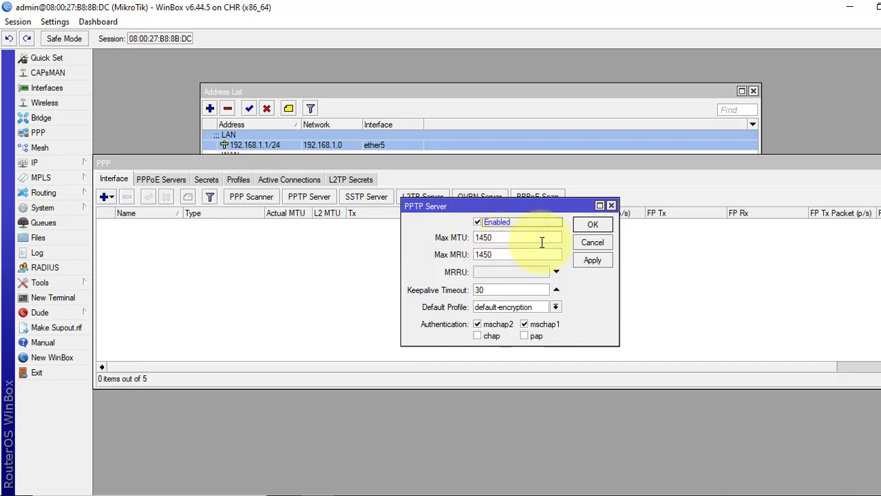
left_click(606, 258)
left_click(593, 225)
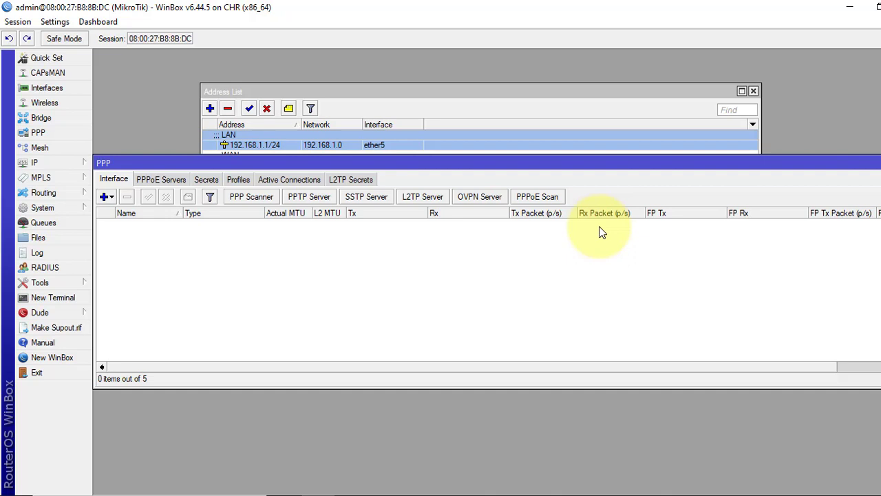
Add a new PPP secret with the VPN user's name and password
left_click(206, 180)
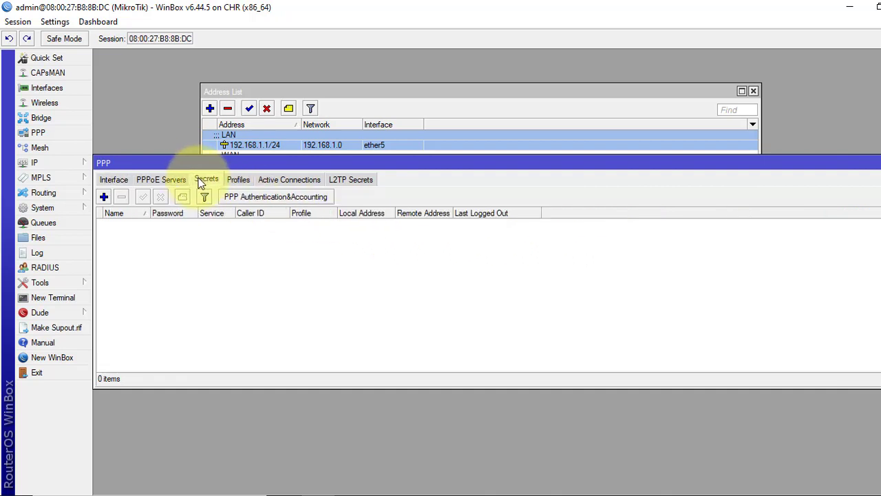
left_click(103, 198)
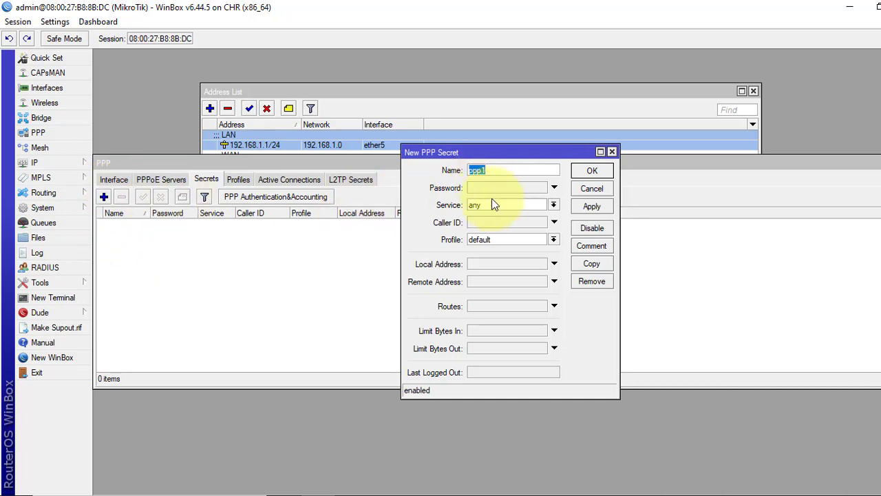
type("tes")
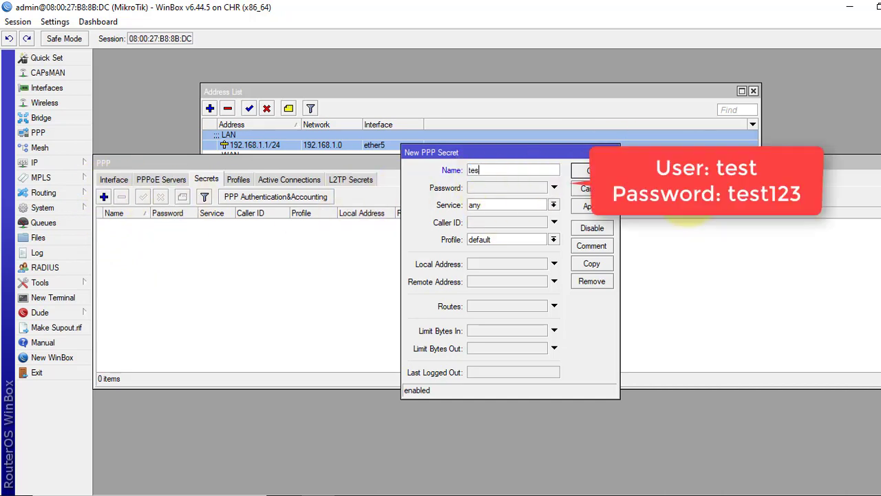
type("t")
left_click(507, 188)
type("t")
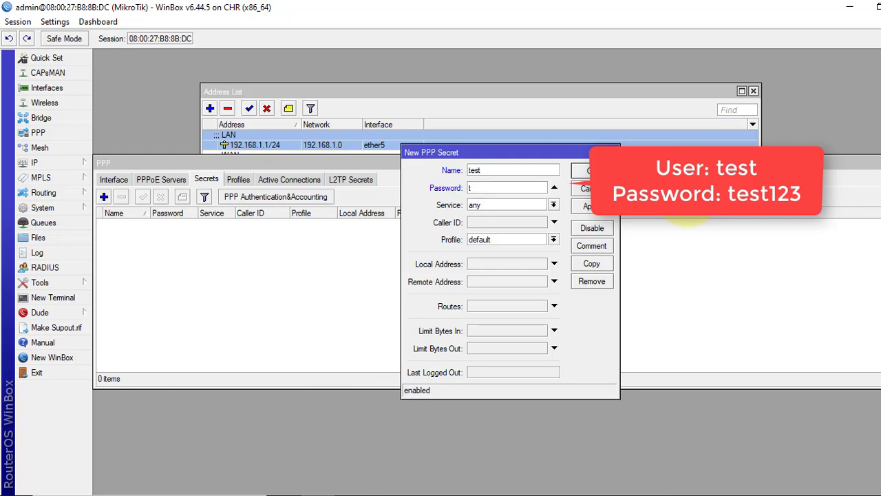
type("est123")
Set the secret to service pptp, local 192.168.1.1, remote 192.168.1.241, and save it
left_click(553, 204)
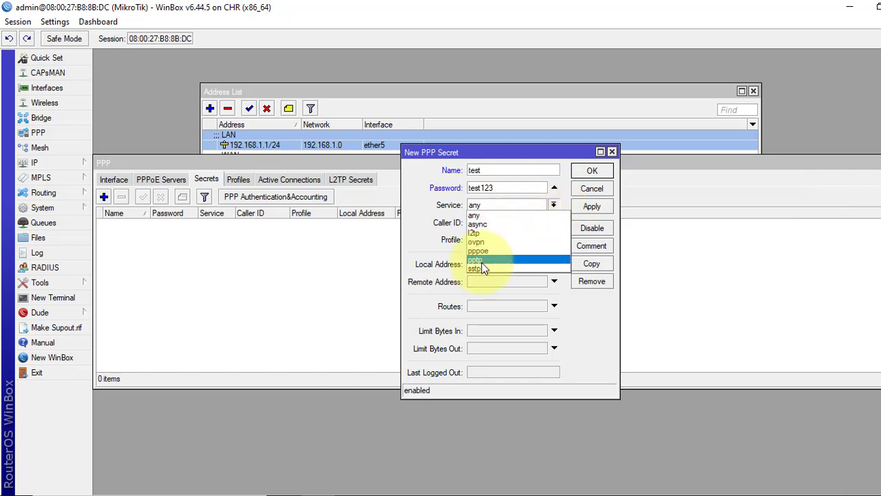
key("Escape")
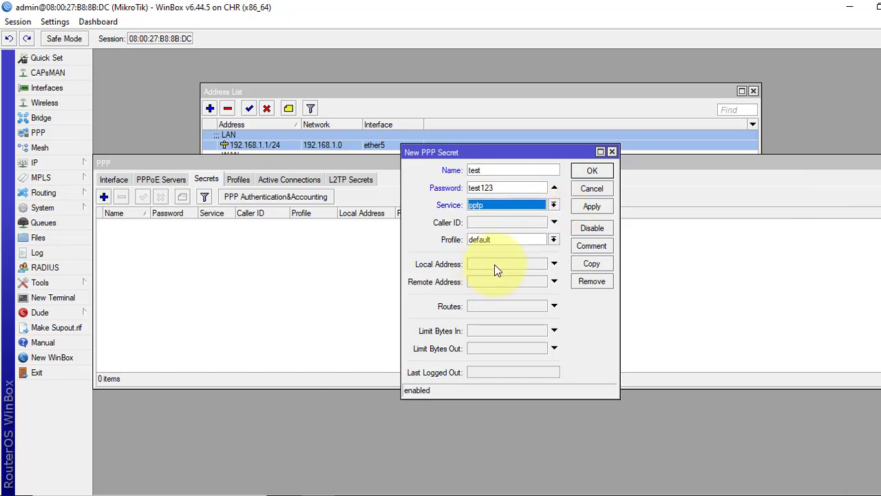
left_click(495, 265)
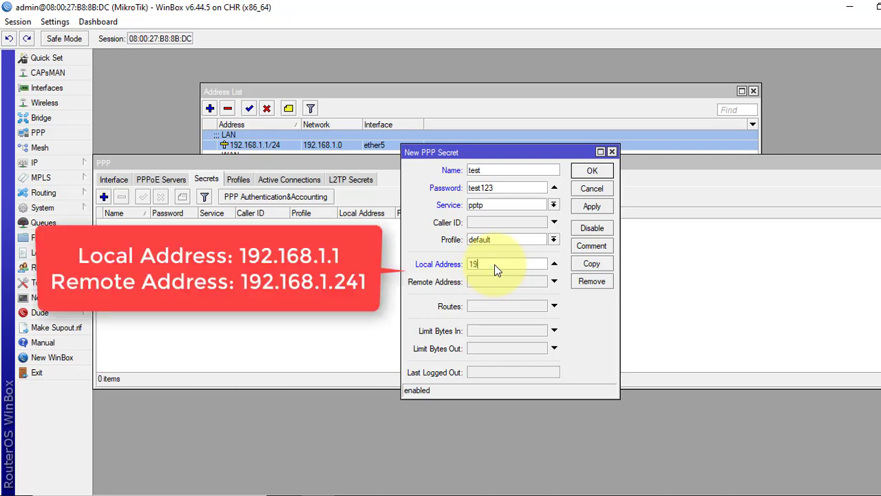
type("192.168.1.1")
left_click(491, 282)
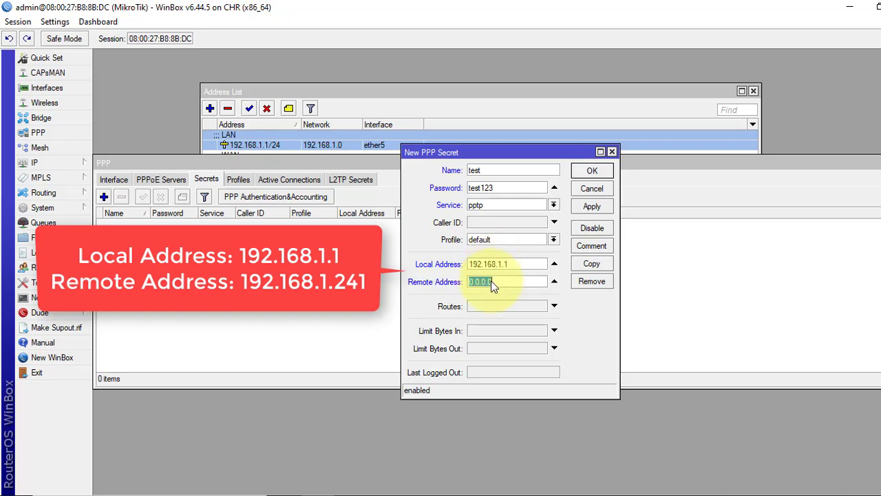
type("192.168.1.241")
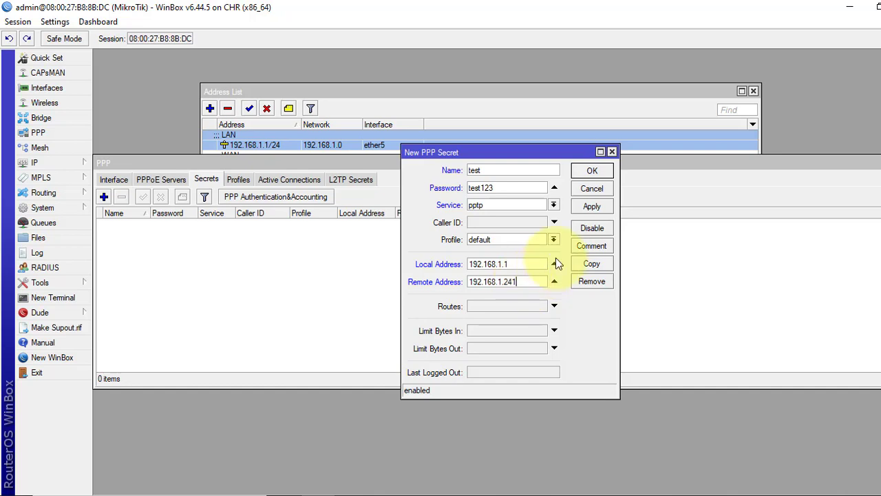
left_click(582, 207)
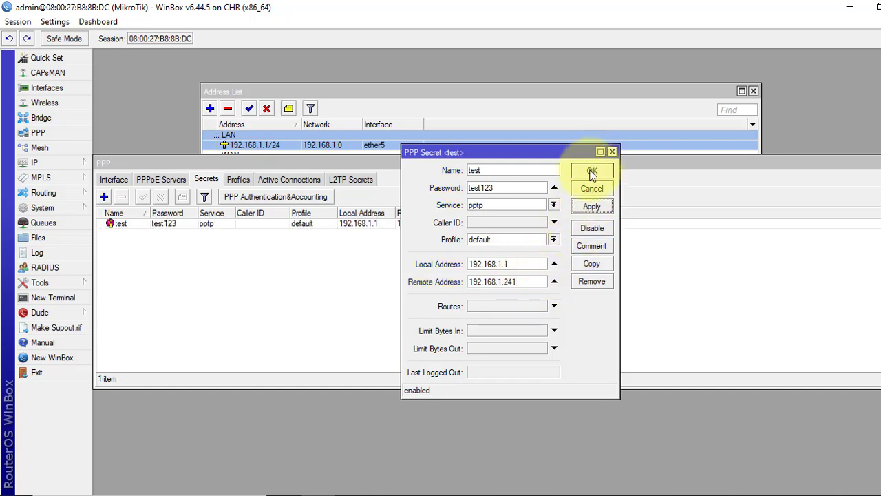
Close the PPP Secret dialog and bring the GNS3 pptp topology forward
left_click(591, 172)
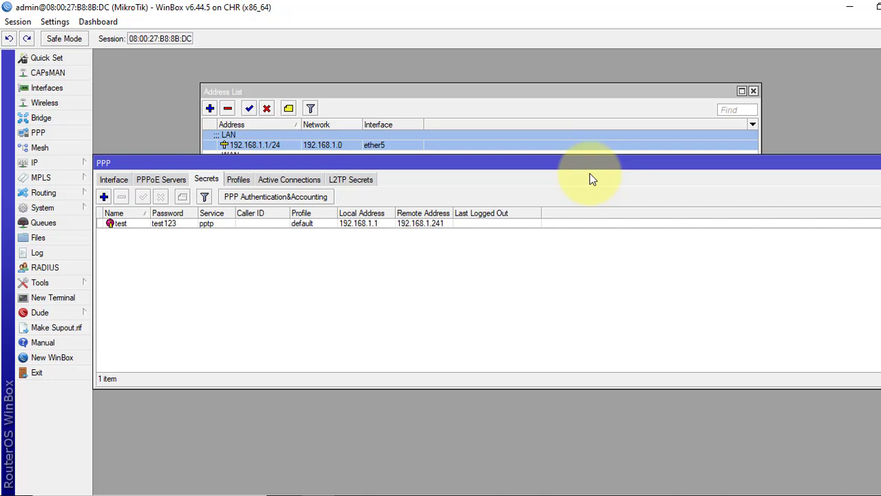
left_click(513, 493)
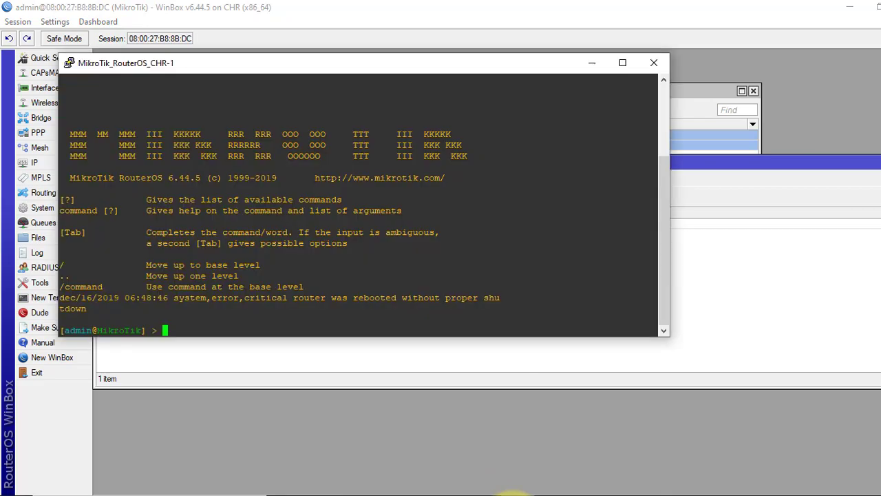
left_click(513, 492)
left_click(452, 490)
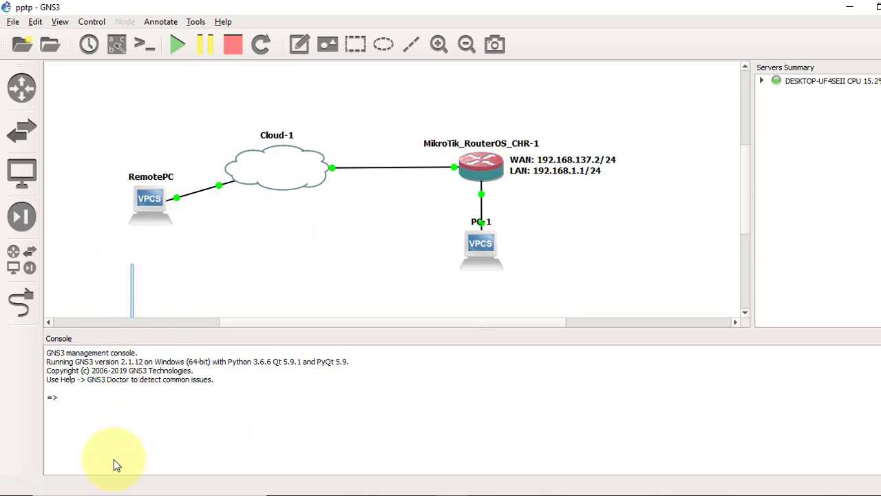
Launch Command Prompt from Start search and move it aside
left_click(114, 493)
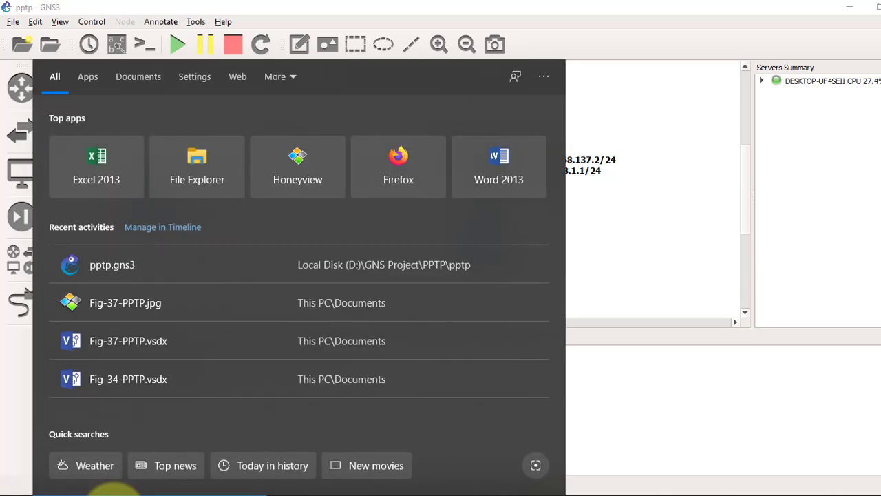
type("cmd")
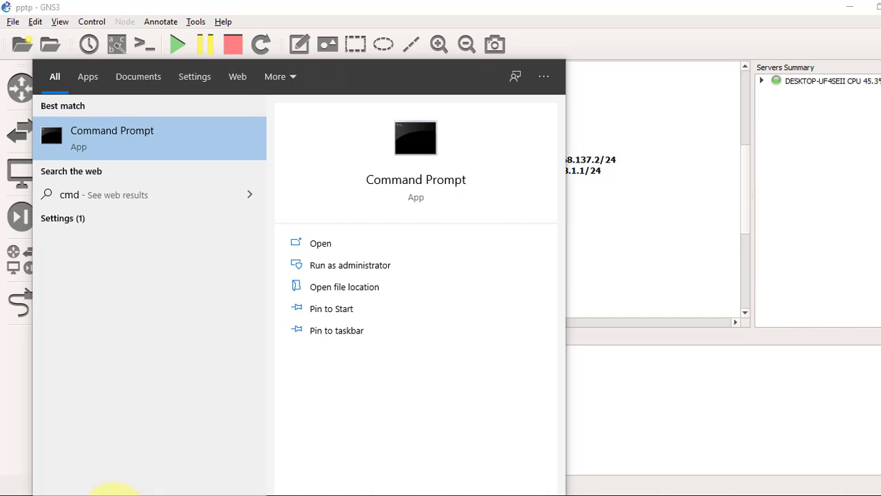
key("Return")
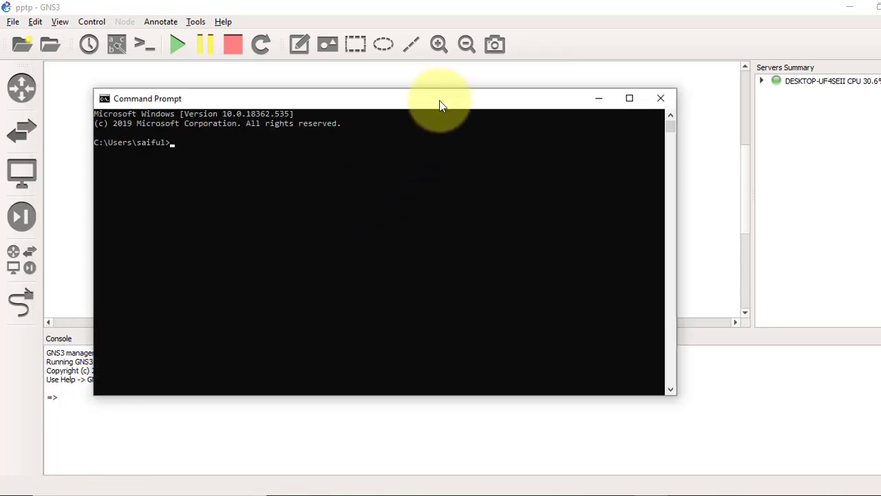
left_click_drag(442, 97, 459, 224)
Ping the router's WAN address 192.168.137.2, getting 4/4 replies with 0% loss
type("ping 192")
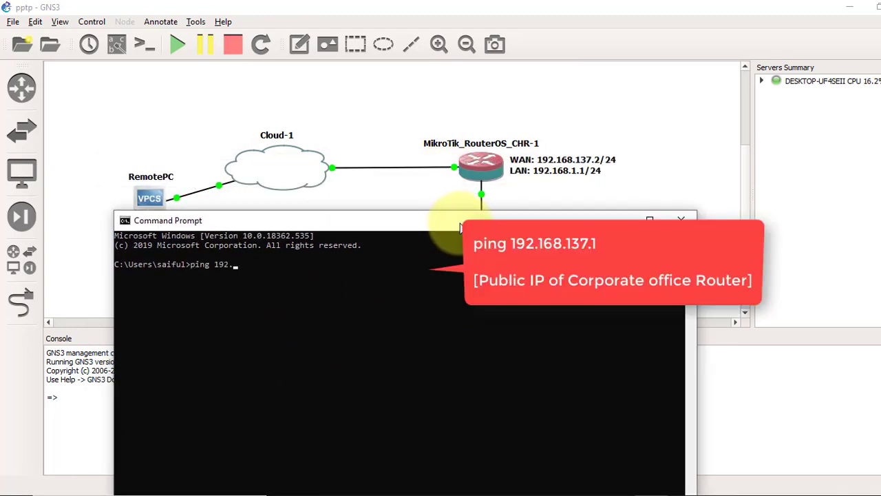
type(".13")
key("BackSpace")
type("68.137.2")
key("Return")
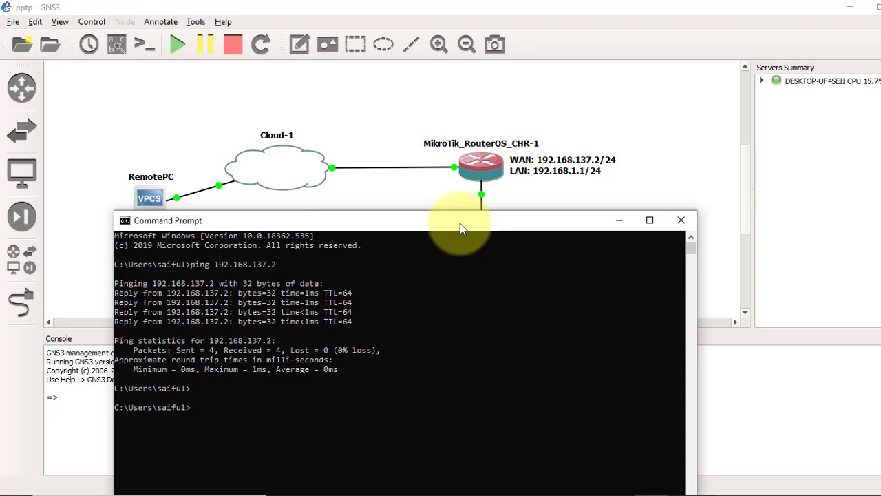
left_click(201, 151)
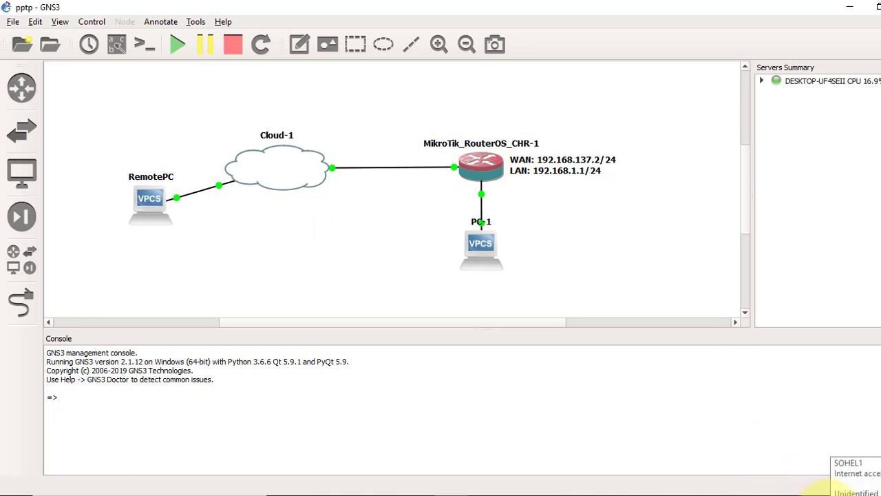
Open the VPN page of Network & Internet settings from the tray network icon
left_click(825, 492)
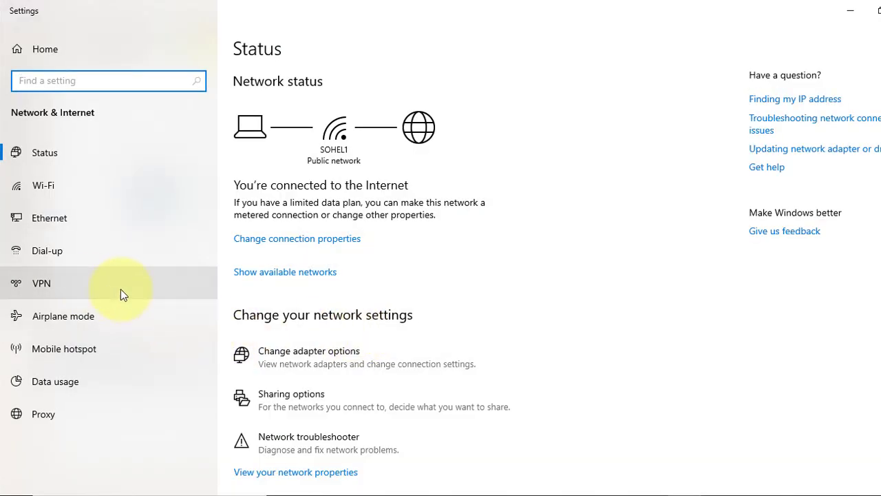
left_click(58, 289)
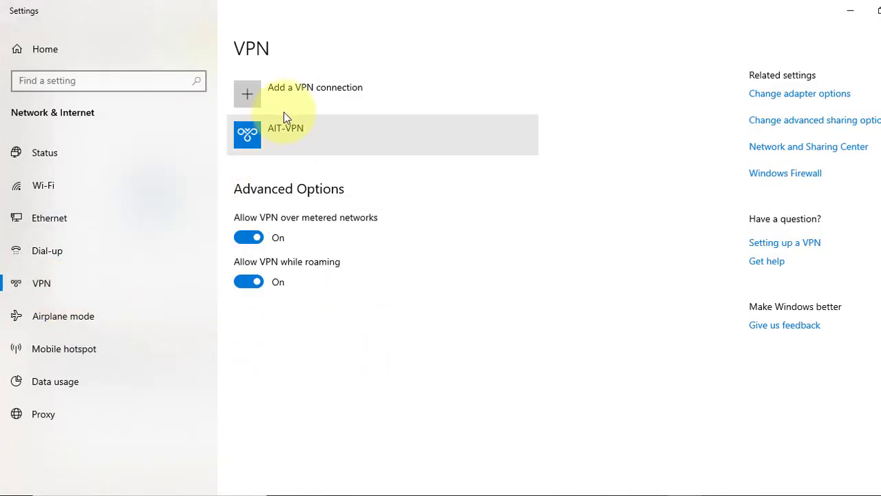
Add a Windows (built-in) VPN named Techie-LAB-VPN with server 192.168.137.2
left_click(292, 110)
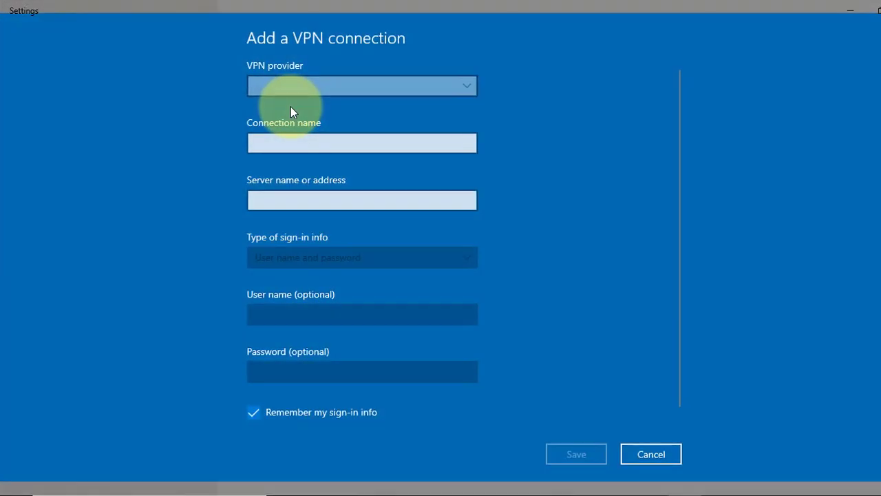
left_click(294, 91)
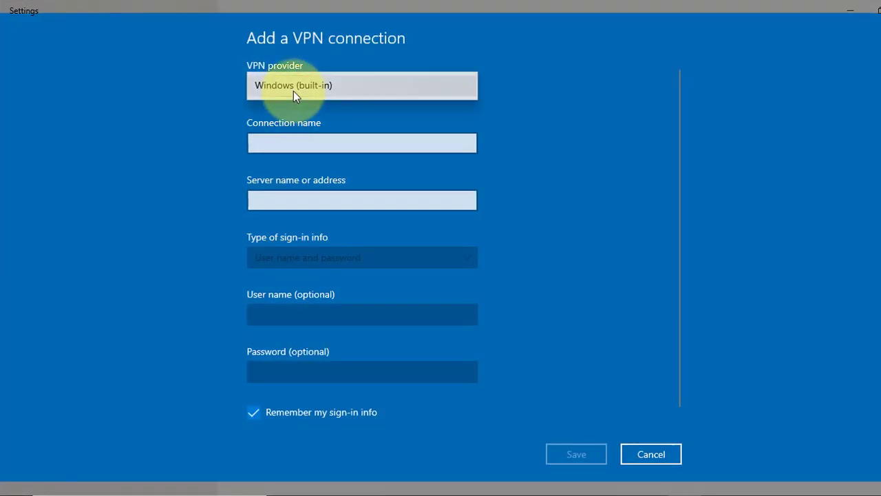
left_click(294, 89)
left_click(295, 140)
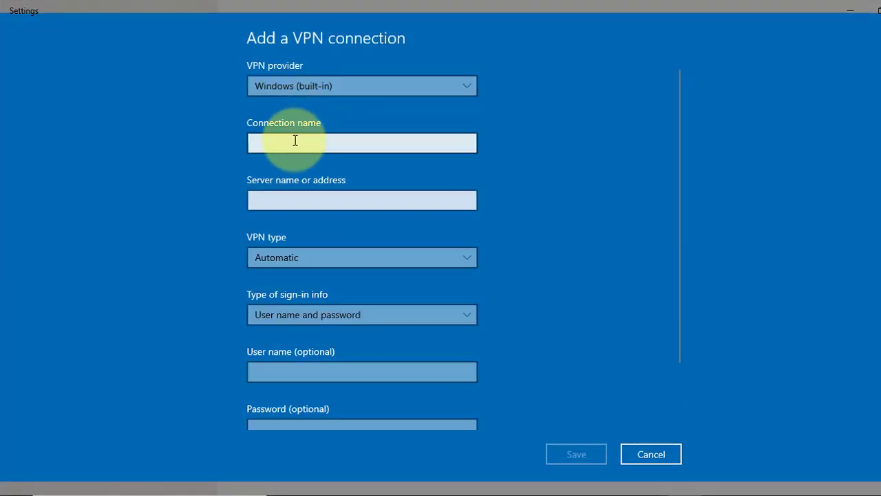
type("Te")
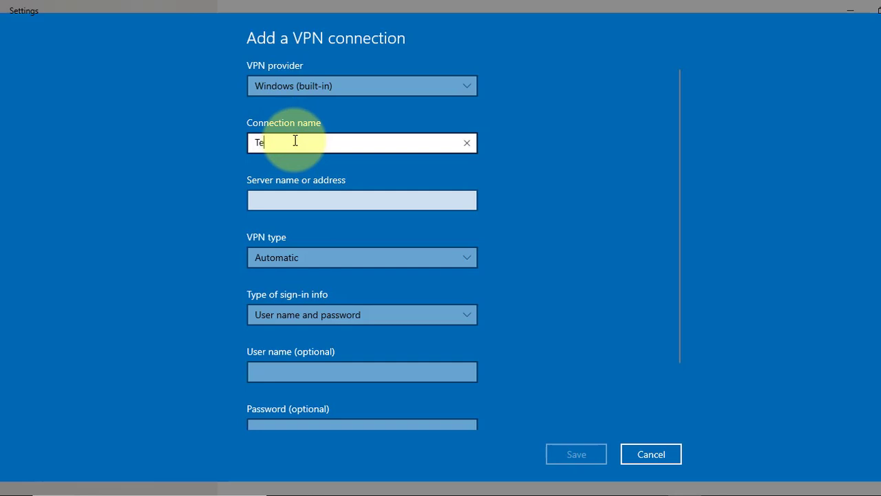
type("chie-")
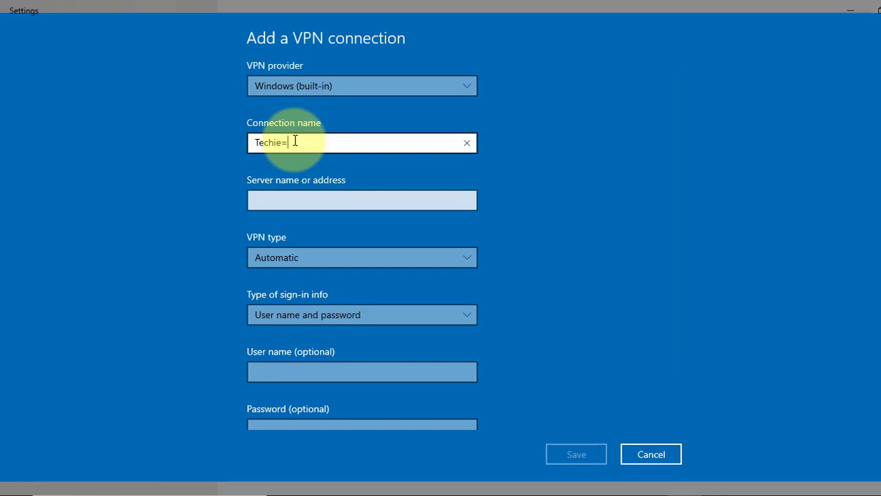
type("LAB-VPN")
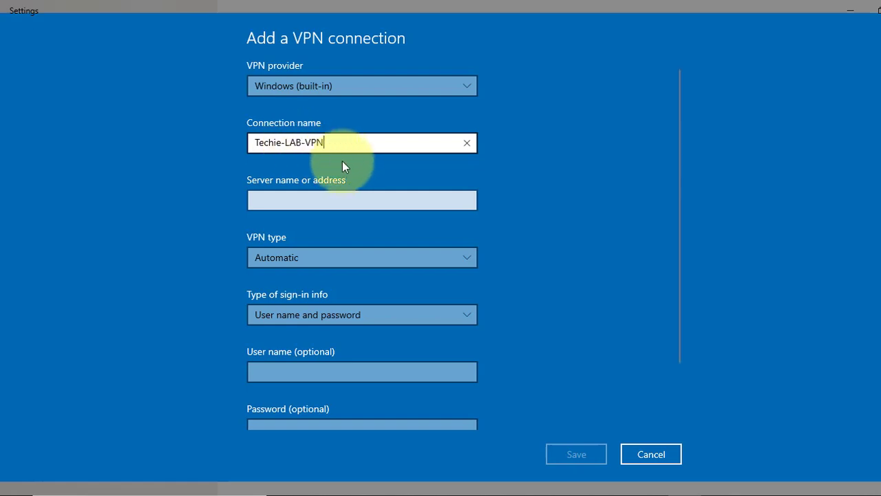
left_click(330, 196)
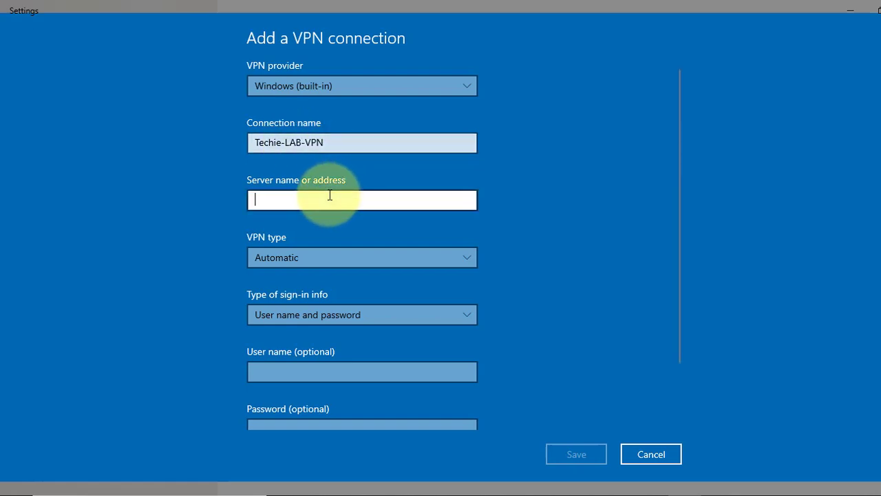
type("1")
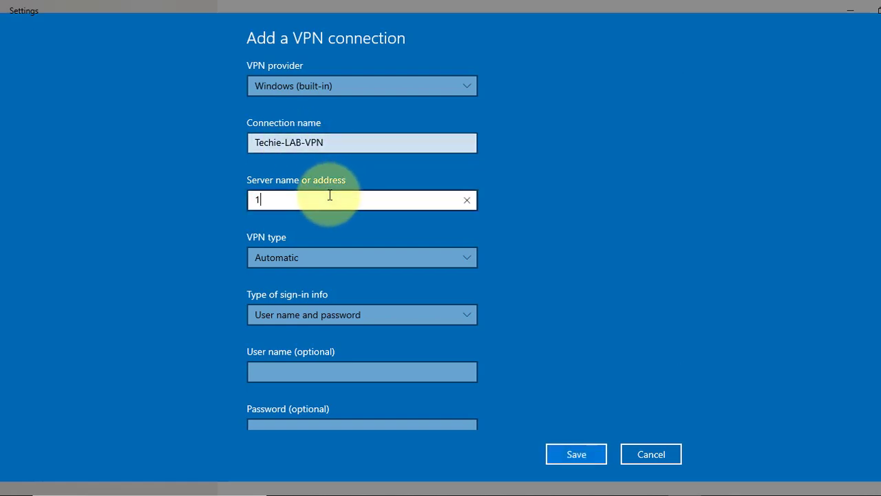
type("92.1")
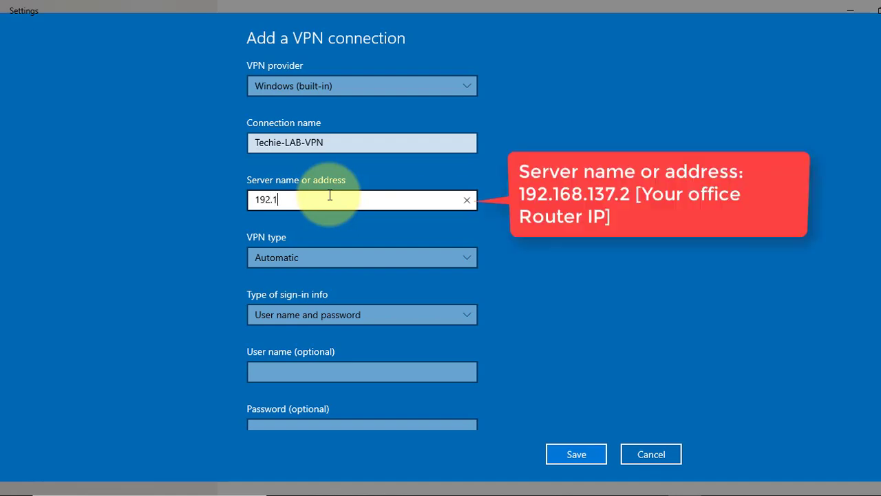
type("68.137.2")
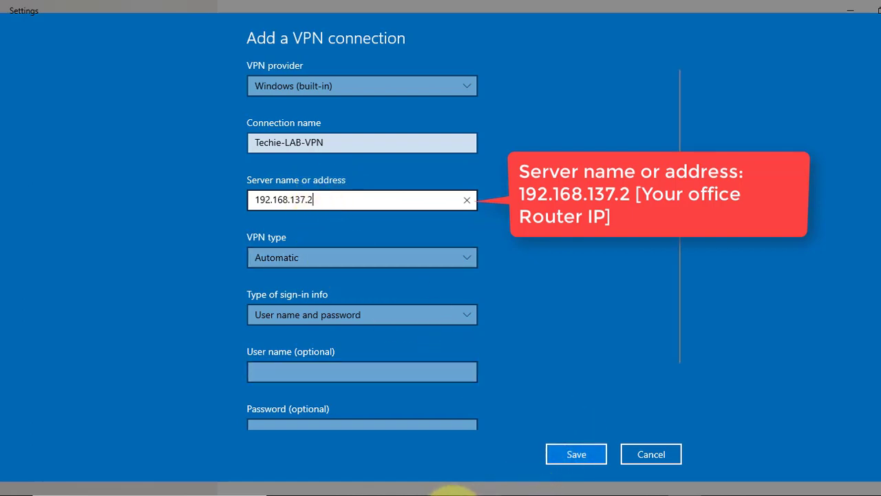
left_click(447, 490)
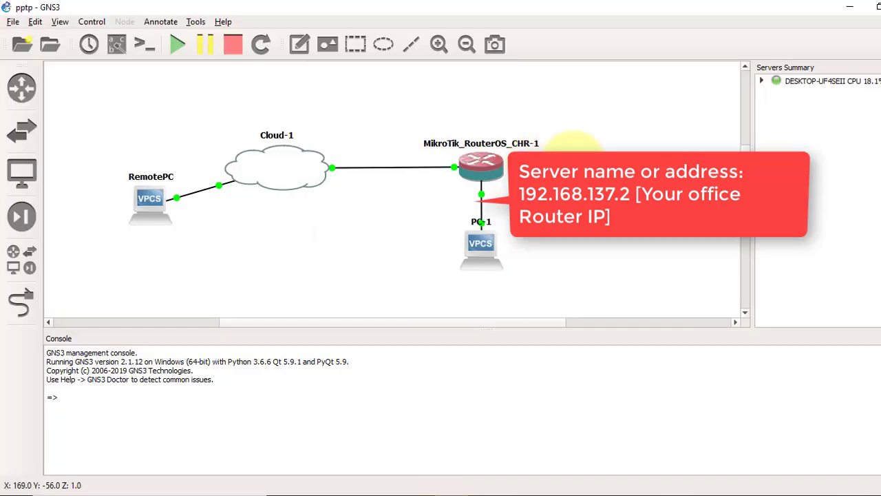
Set the Techie-LAB-VPN connection's VPN type to PPTP
left_click(849, 7)
left_click(537, 274)
left_click(426, 263)
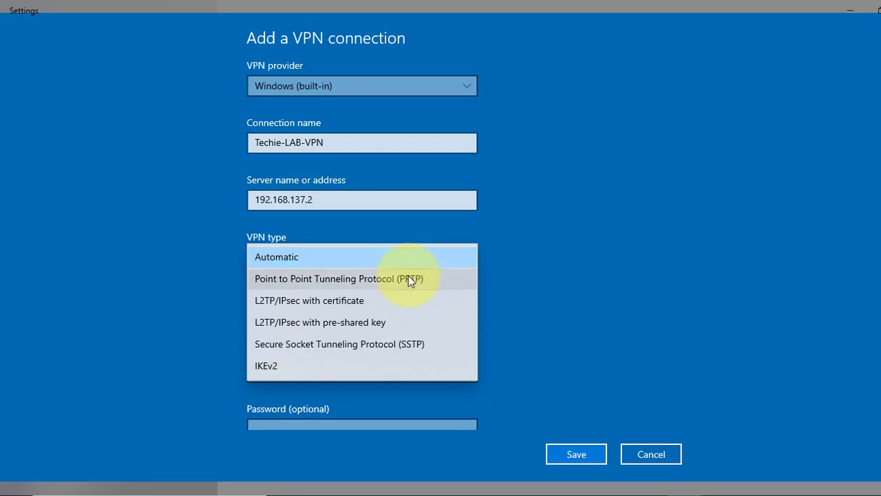
left_click(409, 277)
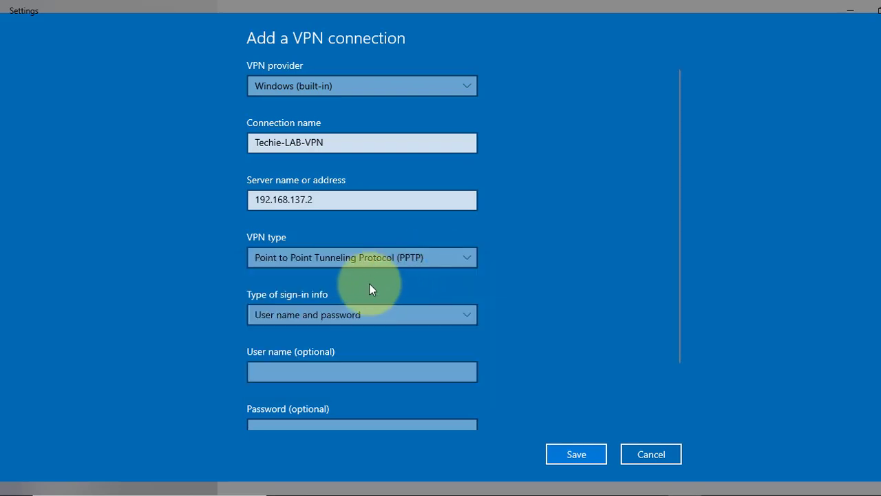
left_click(369, 262)
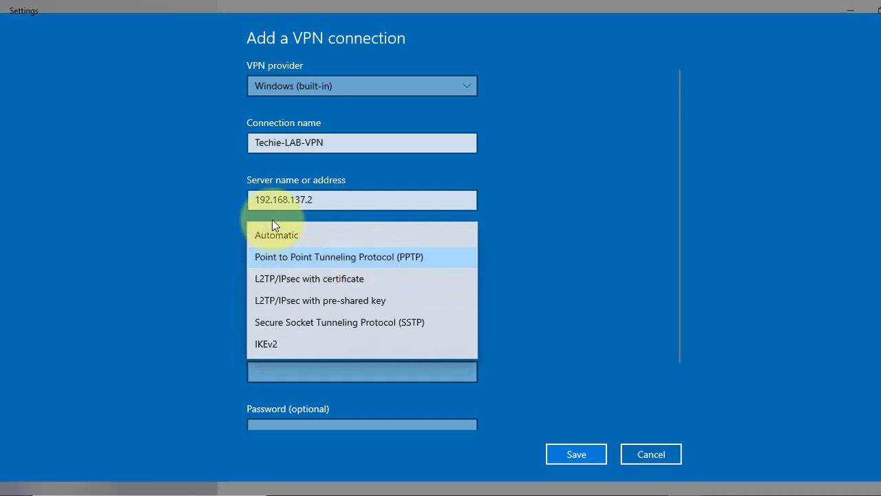
left_click(572, 267)
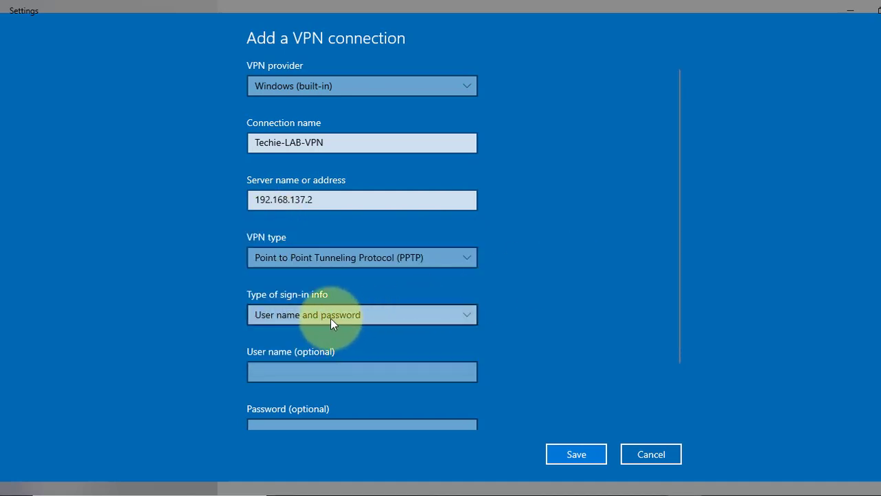
Enter the VPN user name and password for sign-in
left_click(300, 368)
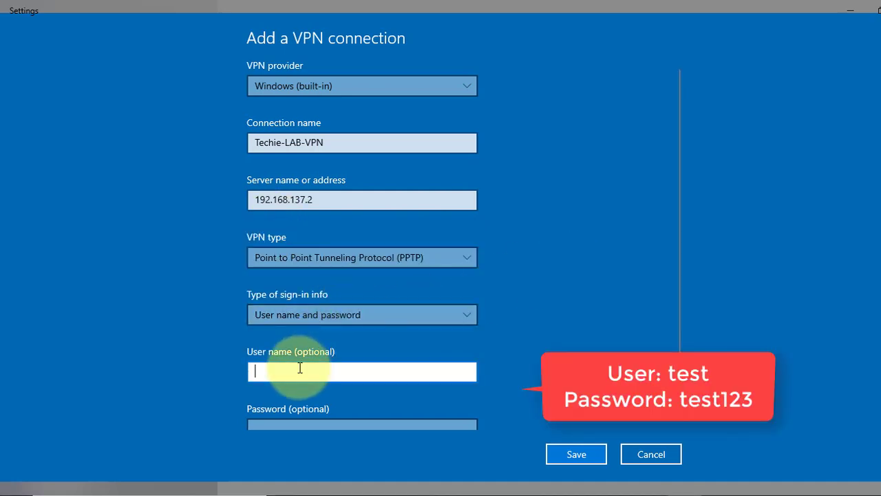
type("test")
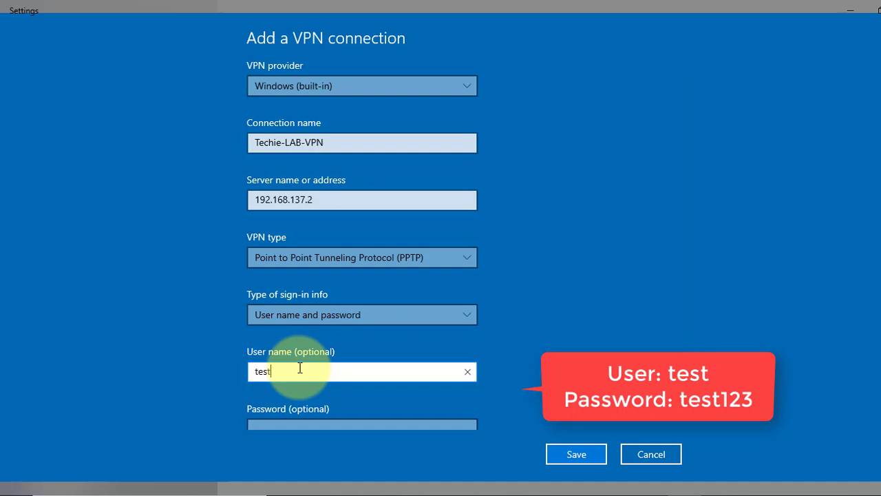
key("Tab")
type("test123")
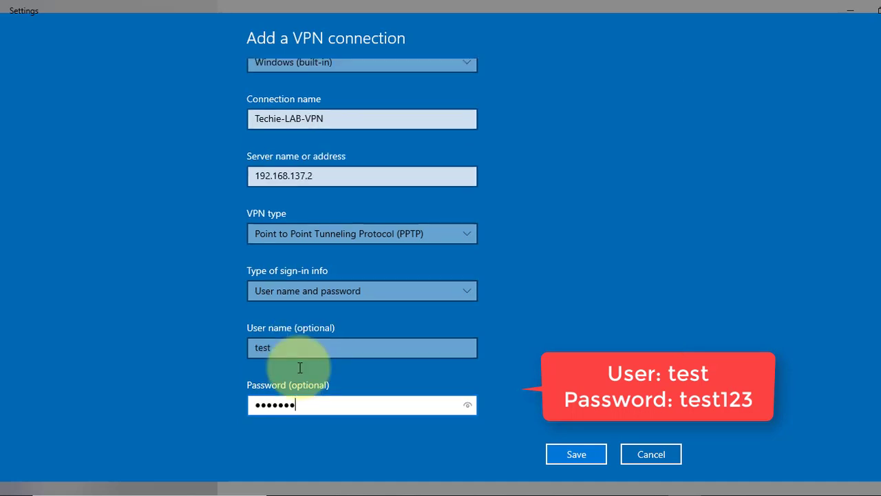
Save Techie-LAB-VPN and connect it until it reports Connected
left_click(582, 452)
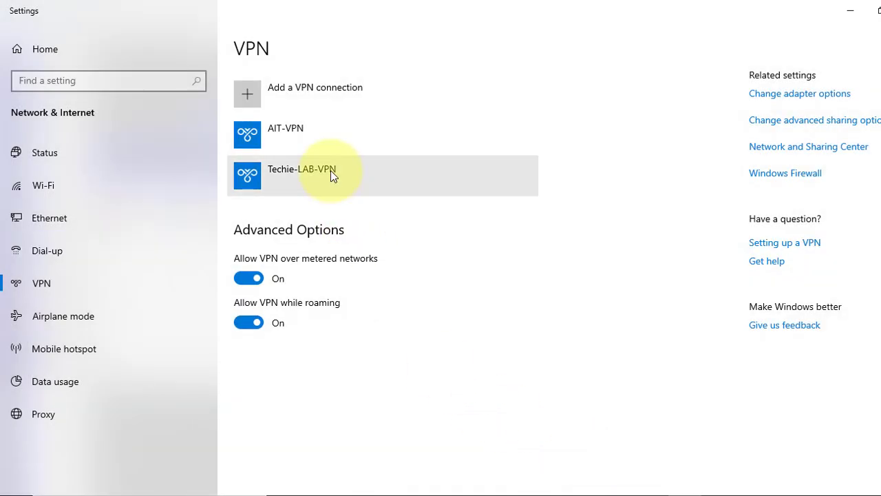
left_click(330, 170)
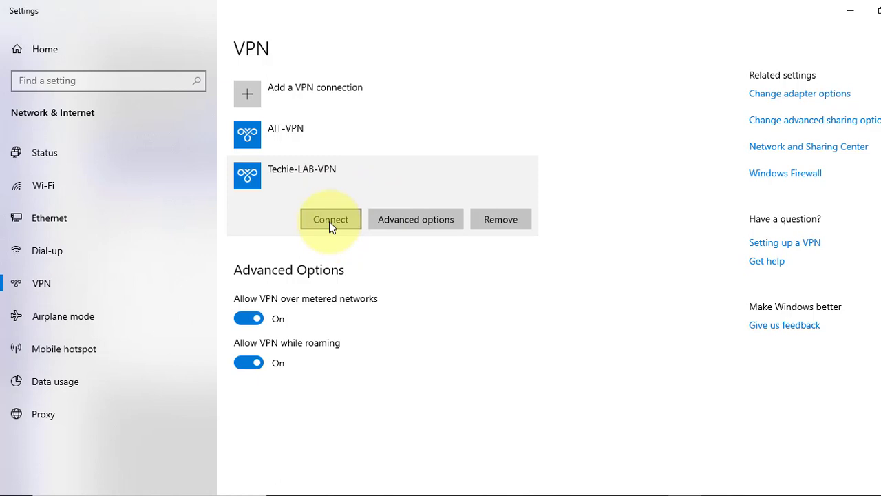
left_click(329, 221)
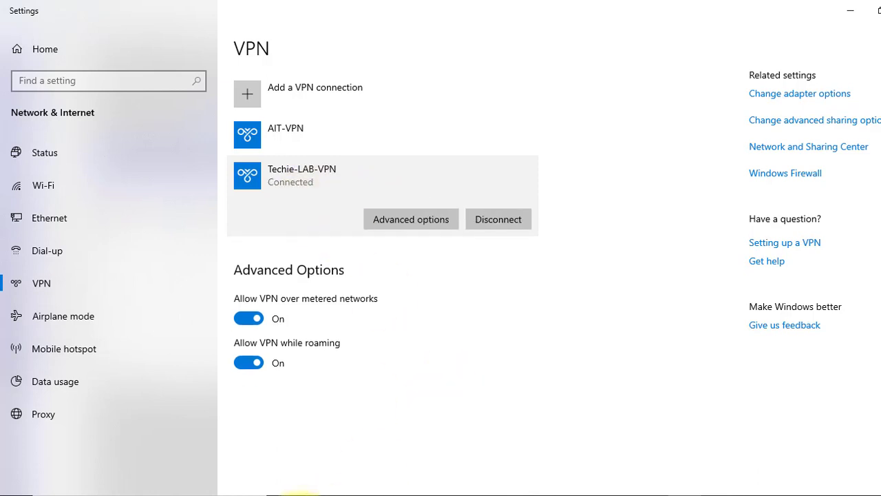
Confirm in WinBox's active PPP connections that the pptp session to 192.168.1.241 is connected
left_click(313, 493)
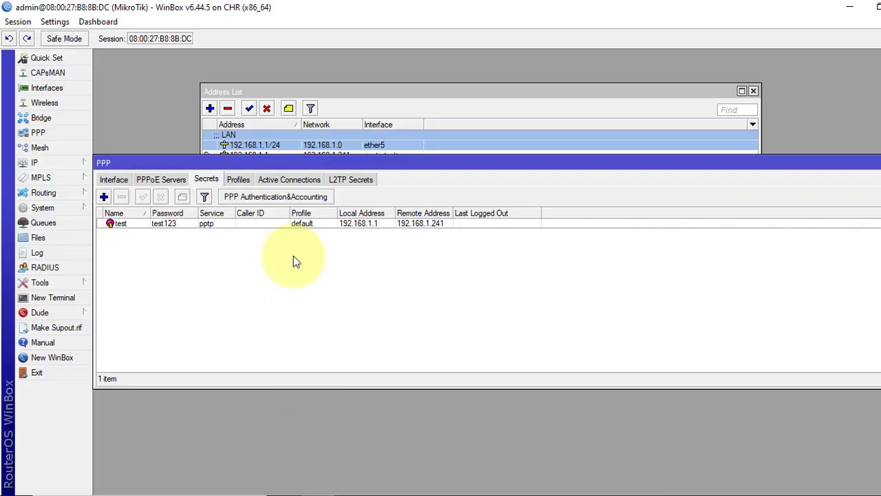
left_click(293, 179)
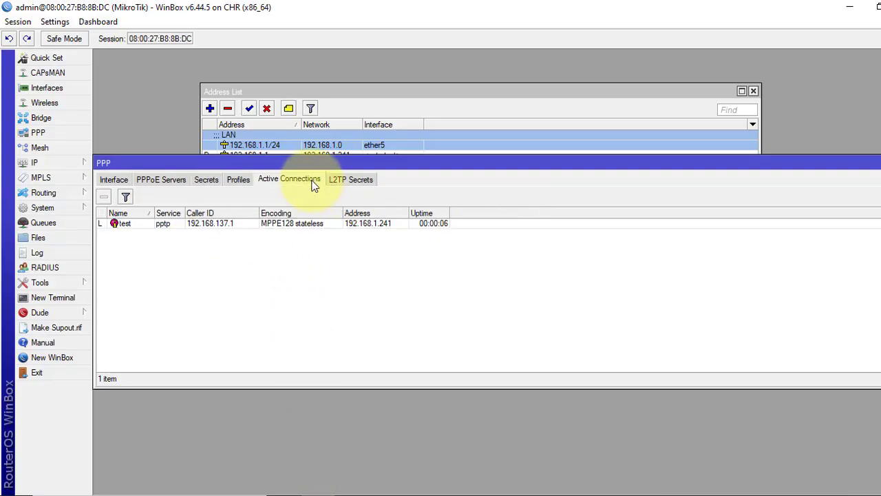
left_click(188, 225)
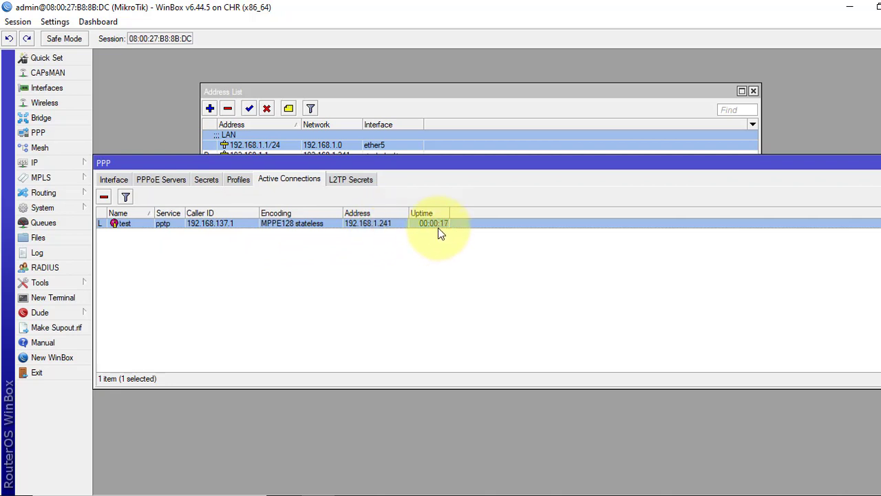
key("alt+Tab")
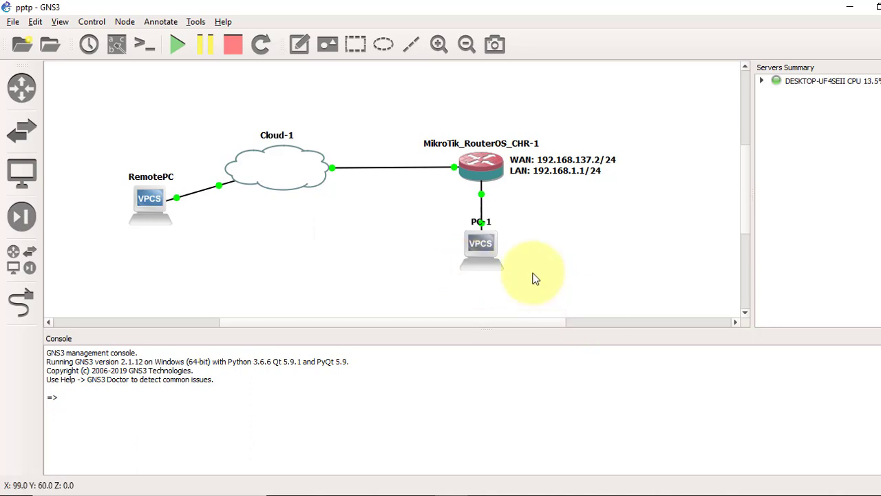
Check PC-1's IP settings with 'show ip' in its console
mouse_move(486, 253)
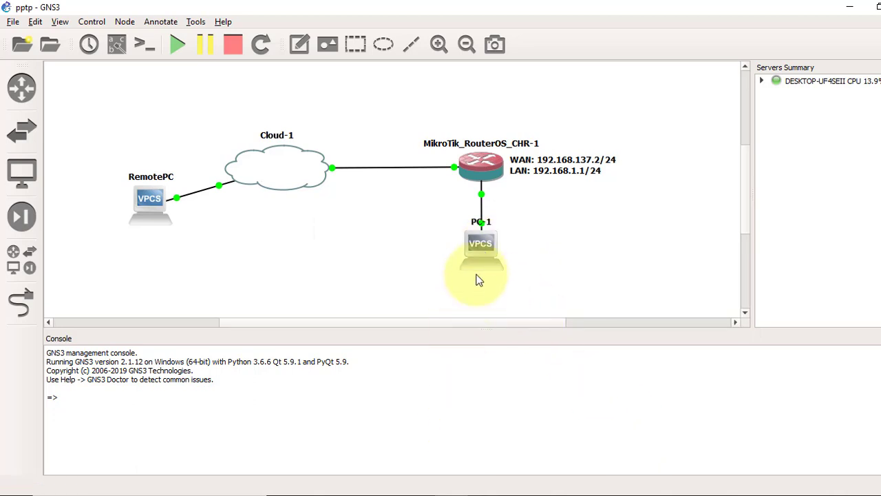
mouse_move(520, 487)
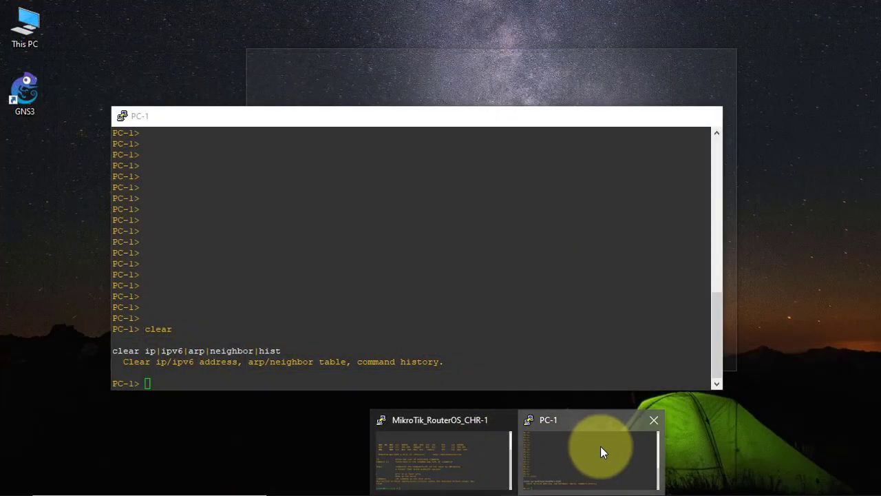
left_click(600, 446)
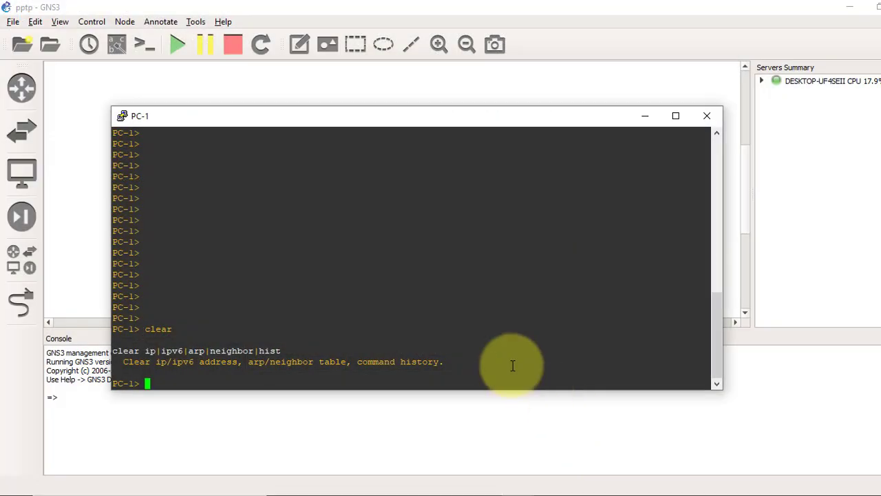
type("show ip")
key("Return")
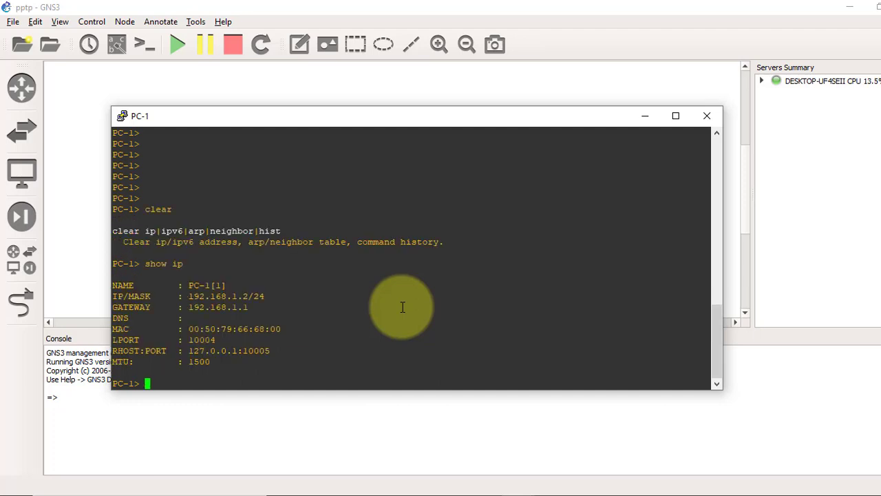
Ping 192.168.1.241 from PC-1 and find the host not reachable
type("ping 192.168.1.241")
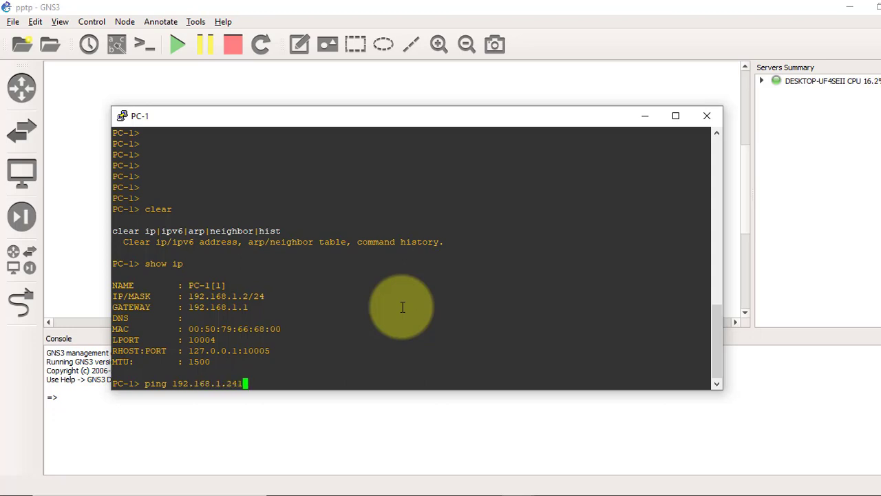
key("Return")
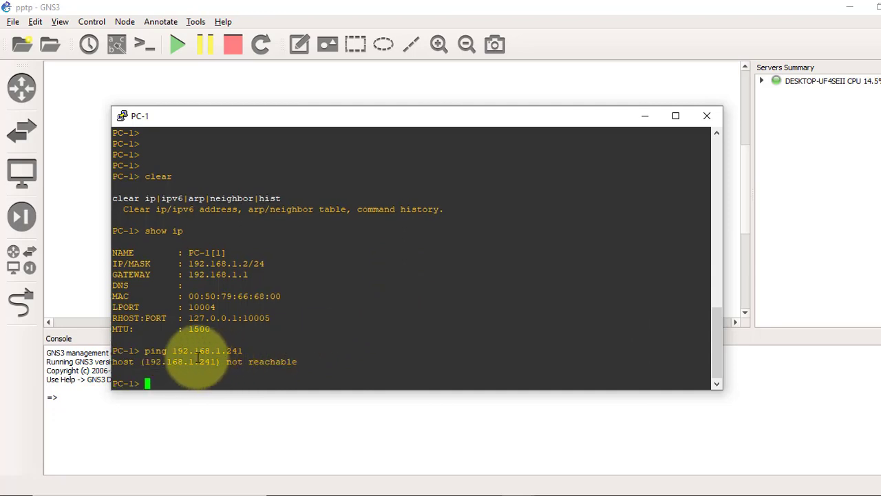
left_click(644, 117)
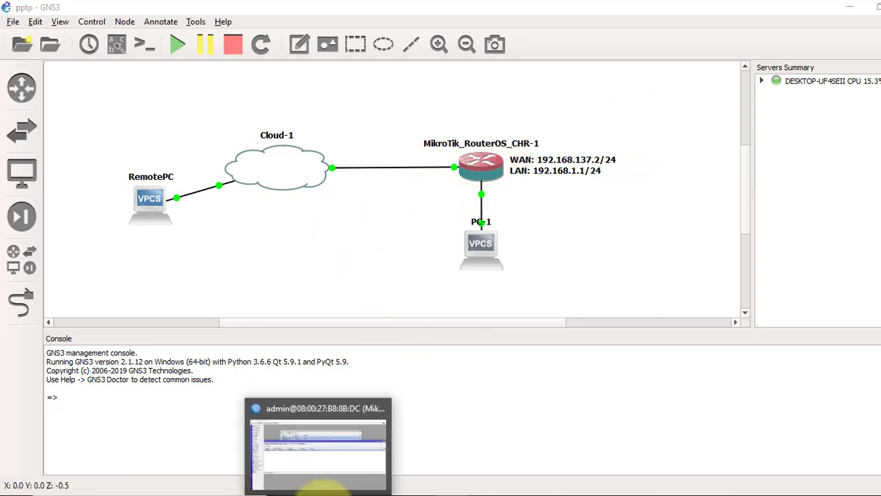
Change interface ether5's ARP mode to proxy-arp and apply it
left_click(320, 490)
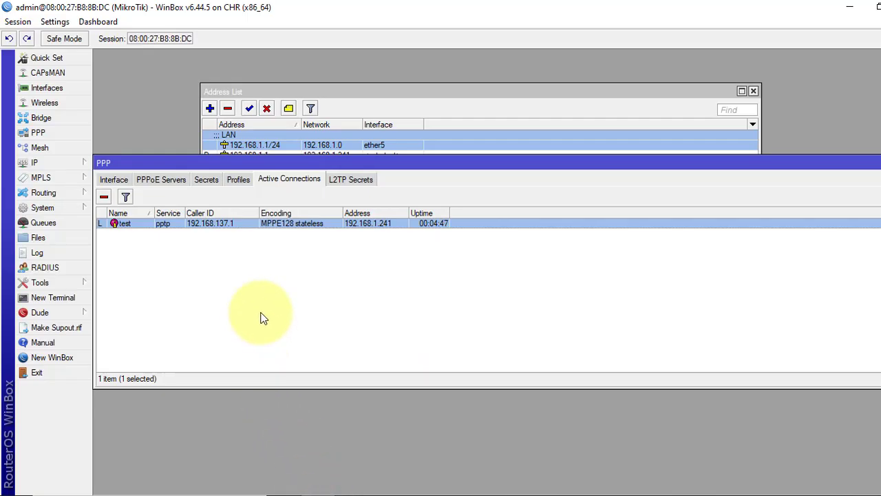
left_click(287, 90)
left_click(603, 197)
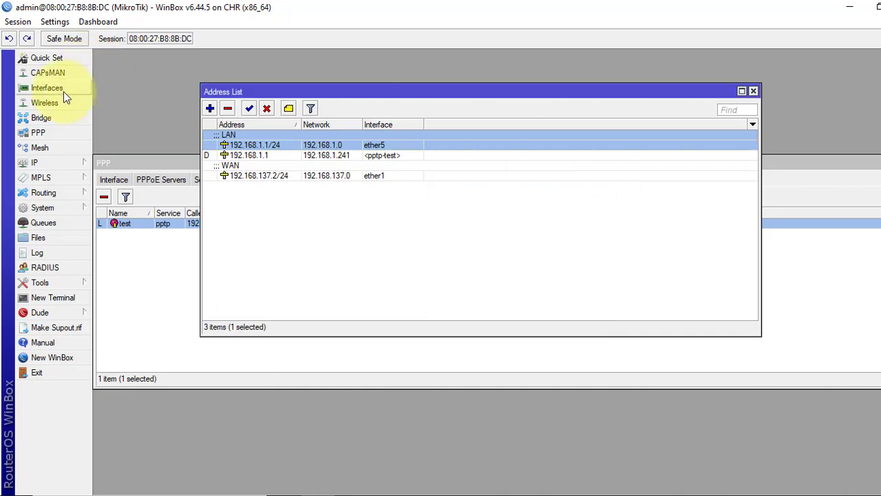
left_click(64, 91)
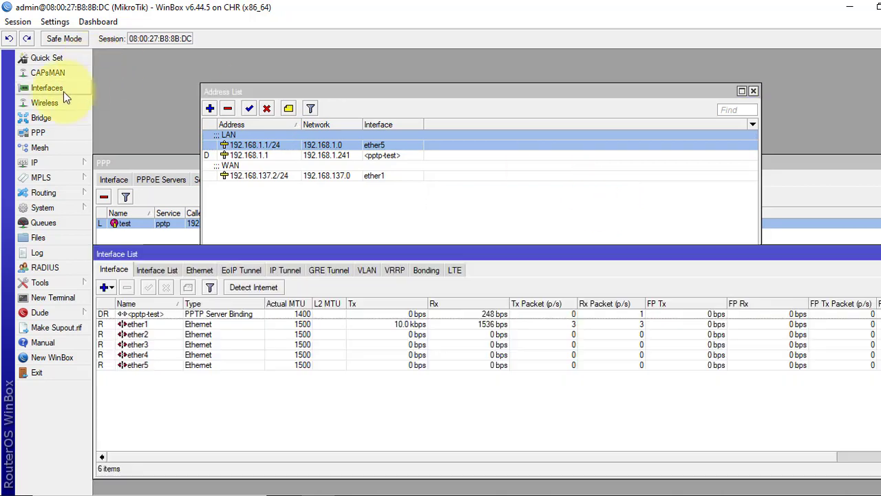
double_click(141, 367)
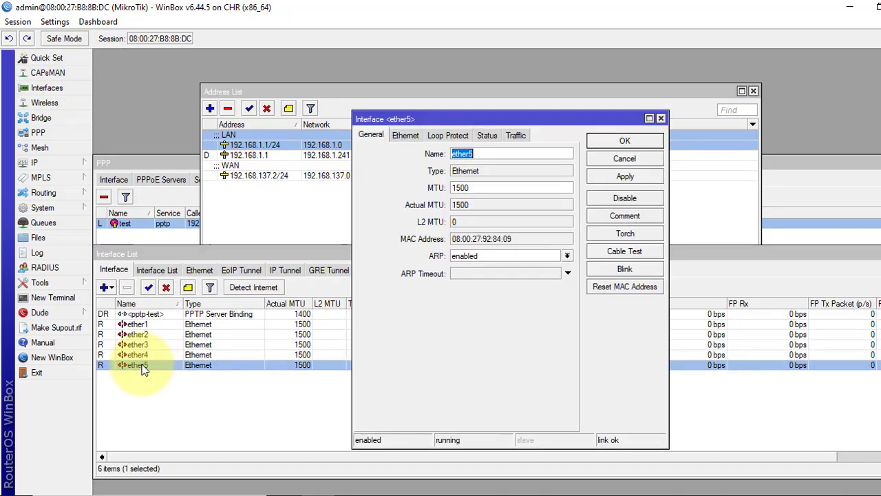
left_click(493, 258)
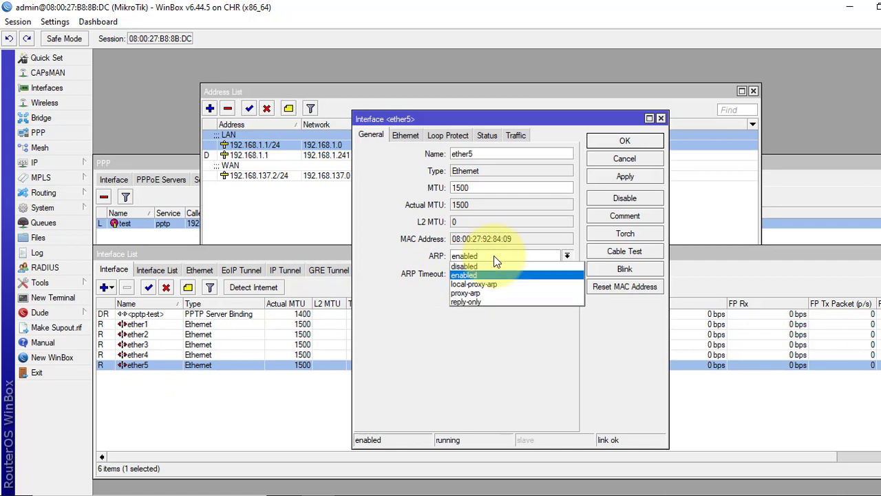
left_click(485, 293)
left_click(640, 176)
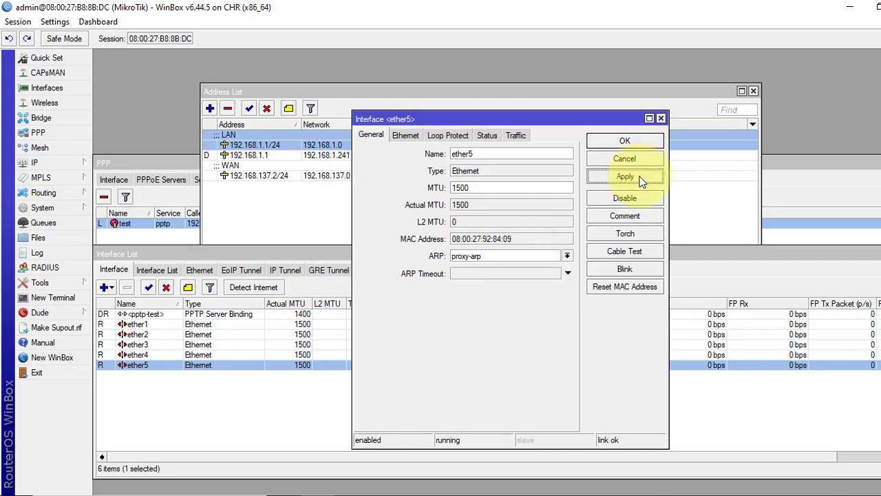
left_click(627, 142)
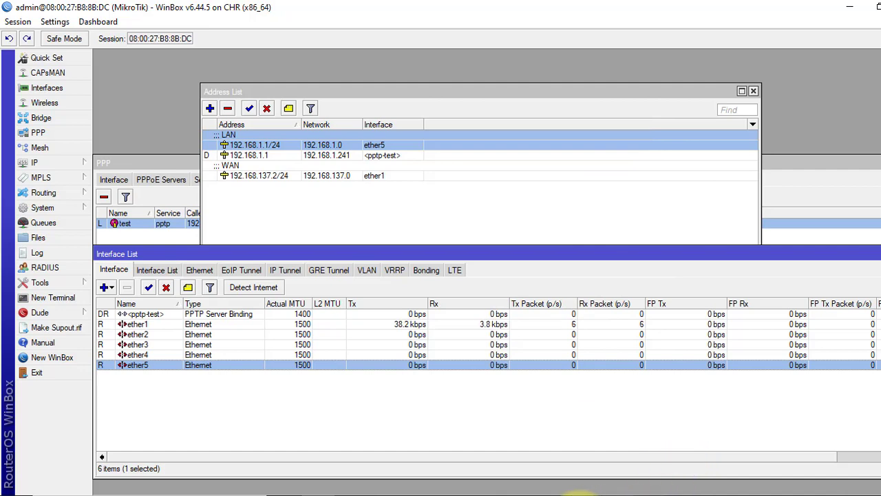
Rerun the ping 192.168.1.241 from PC-1, now getting replies around 1.951 ms
mouse_move(516, 486)
left_click(580, 463)
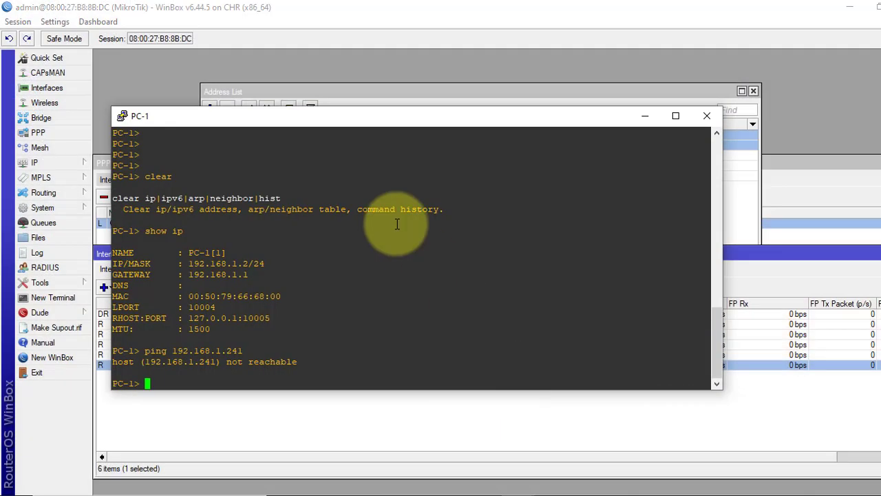
key("Up")
key("Return")
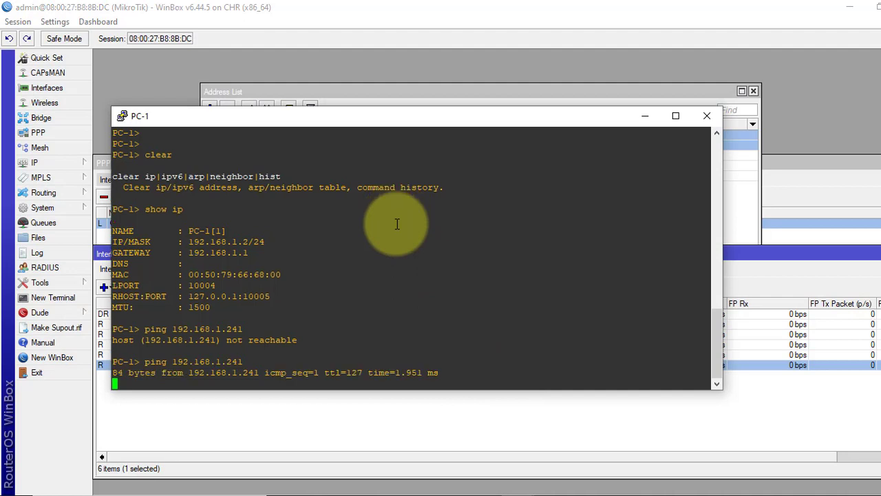